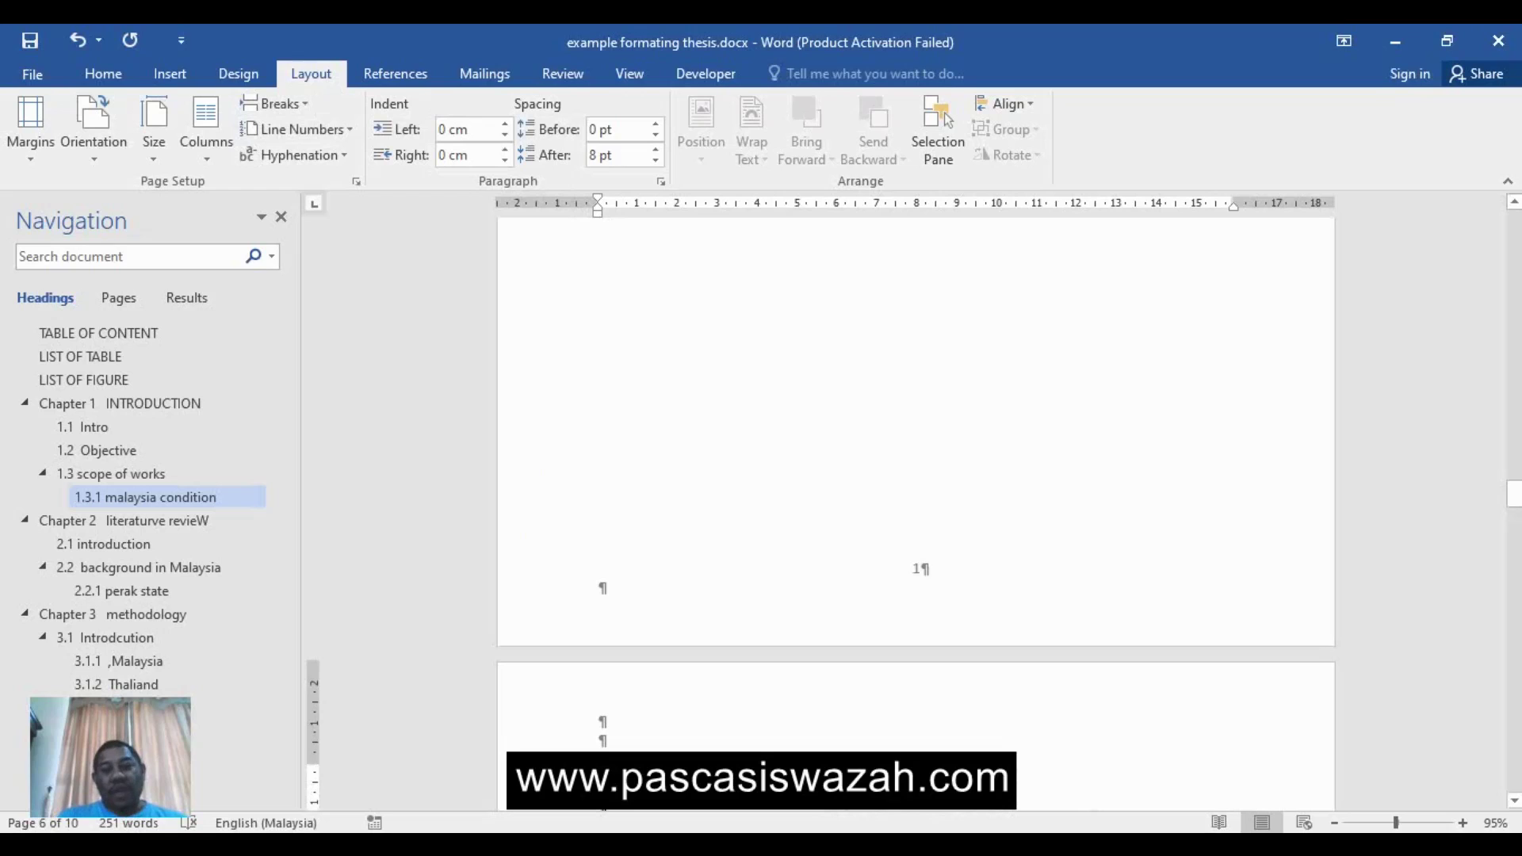
Set the page holding Table 1.1 to Landscape orientation and scroll to check the result.
left_click_drag(1514, 493, 1514, 454)
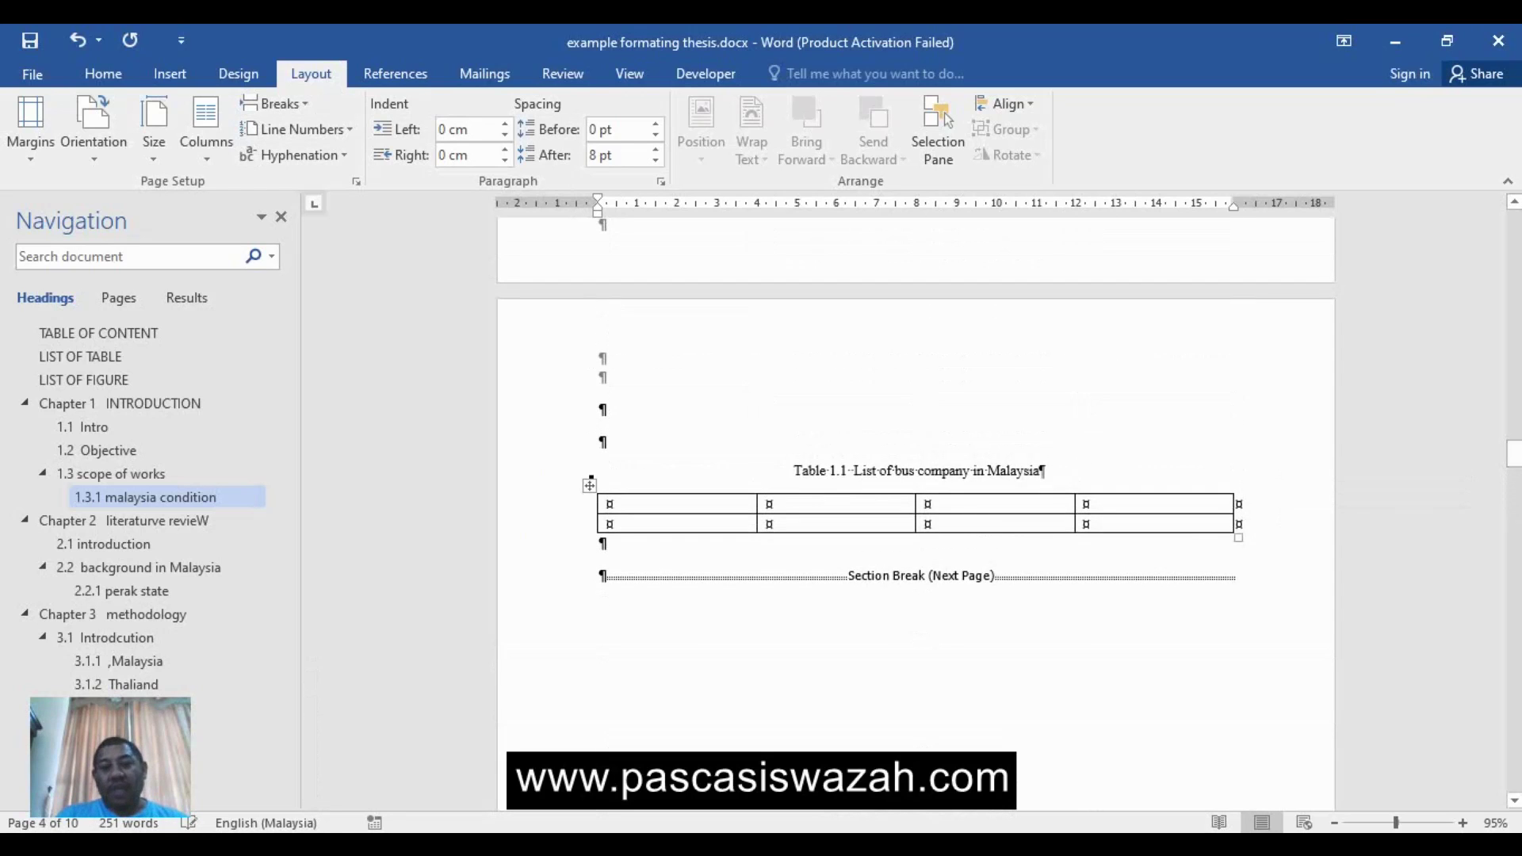
left_click(602, 441)
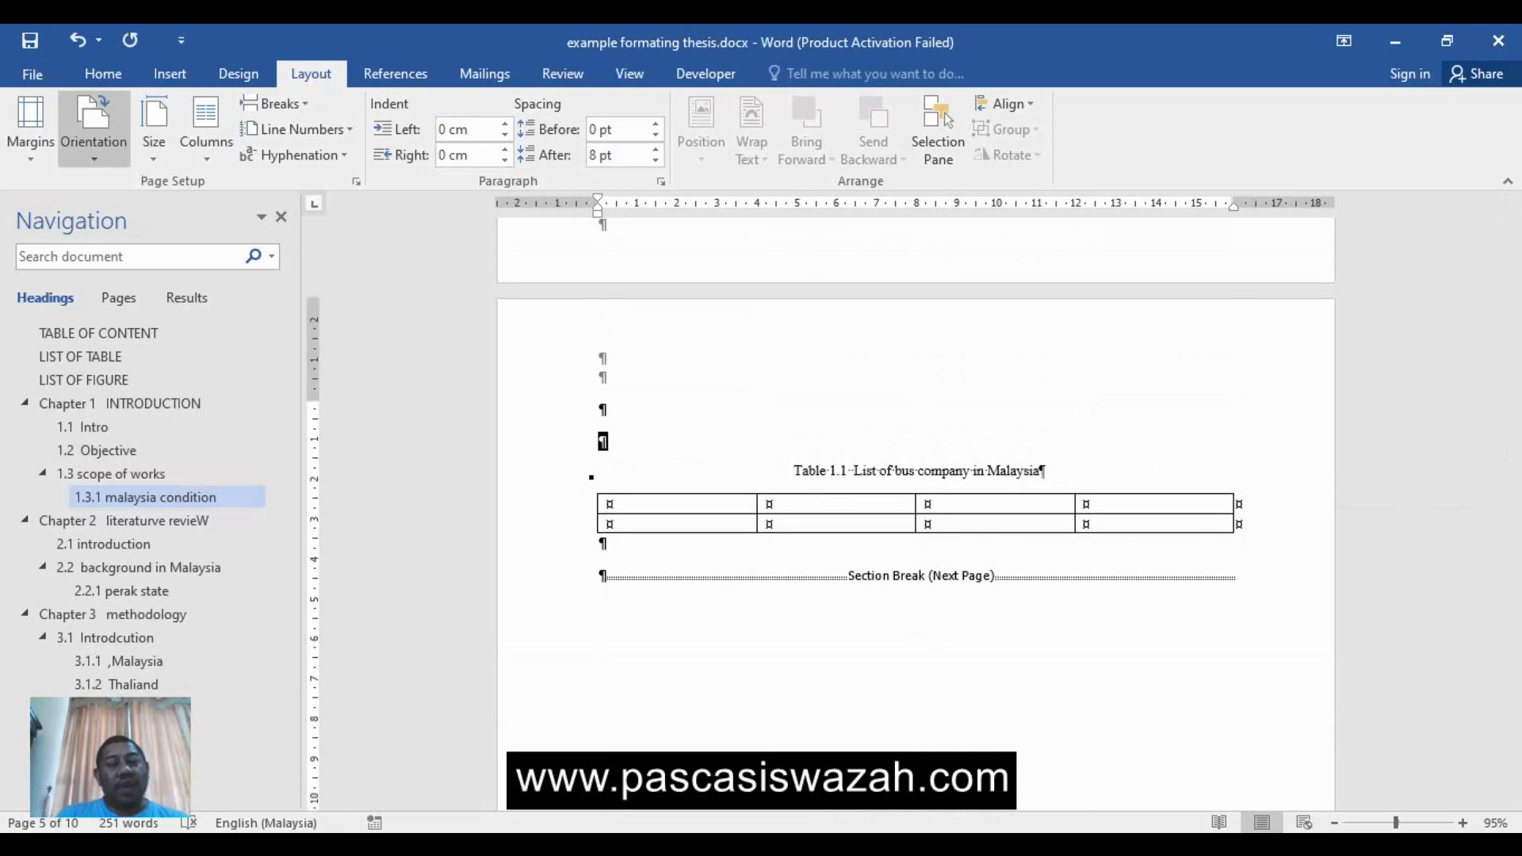
left_click(94, 127)
left_click(150, 241)
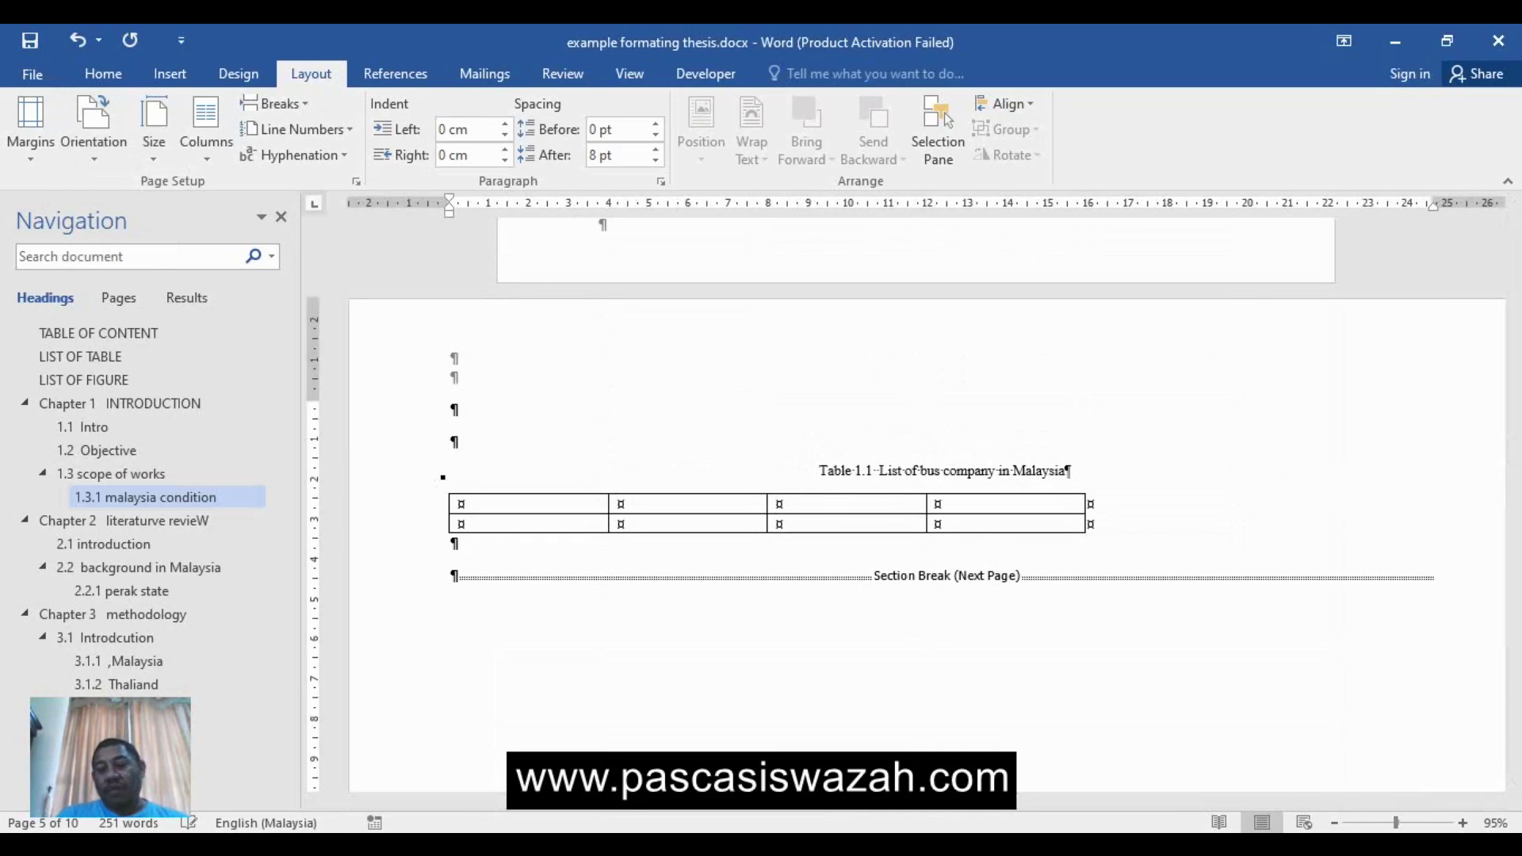
scroll(927, 507, "down", 4)
scroll(927, 508, "down", 3)
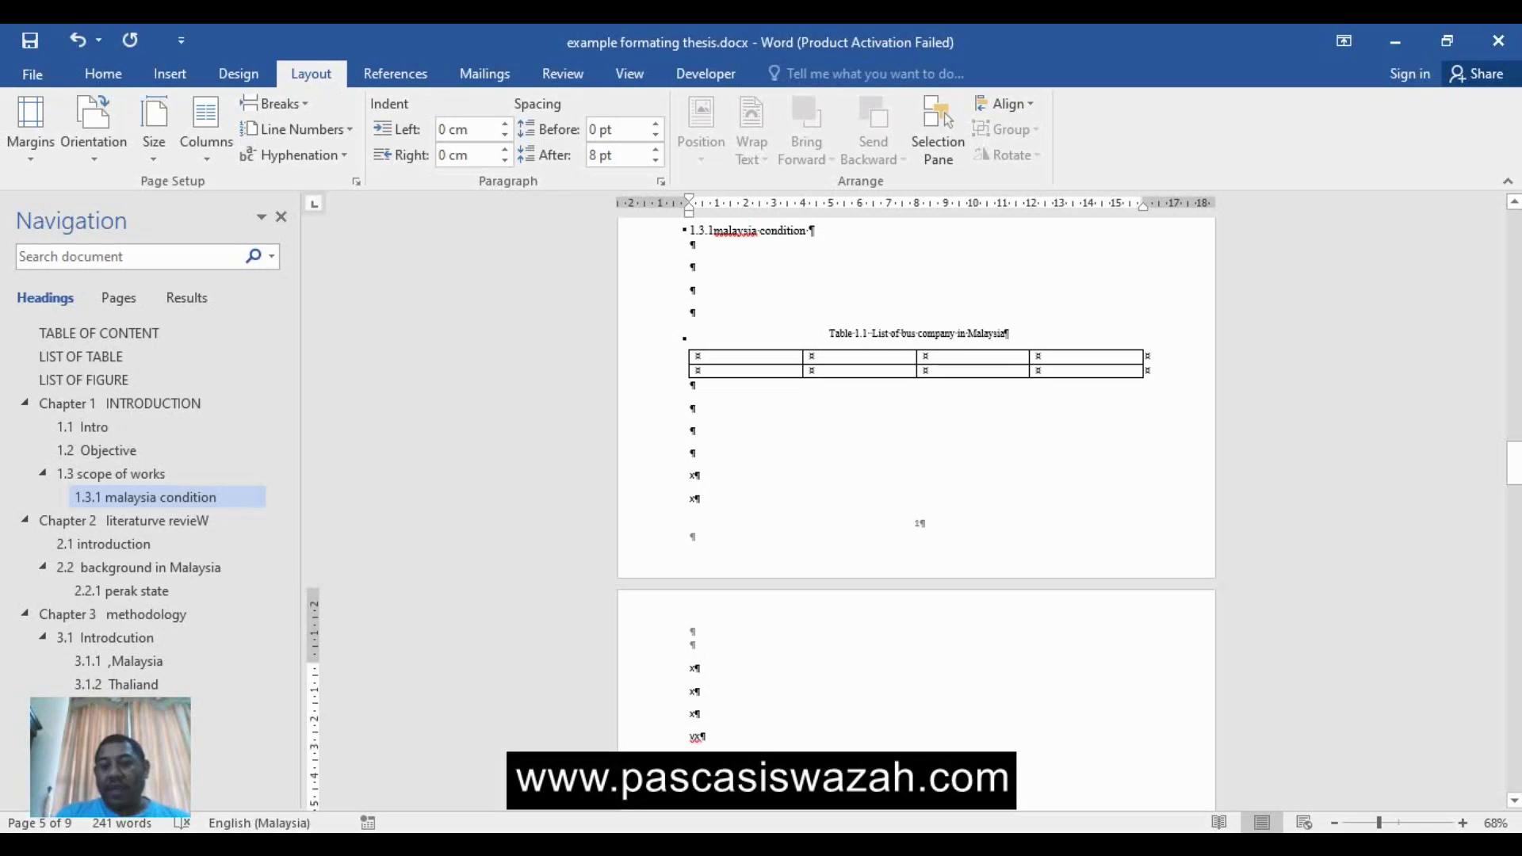
left_click(698, 668)
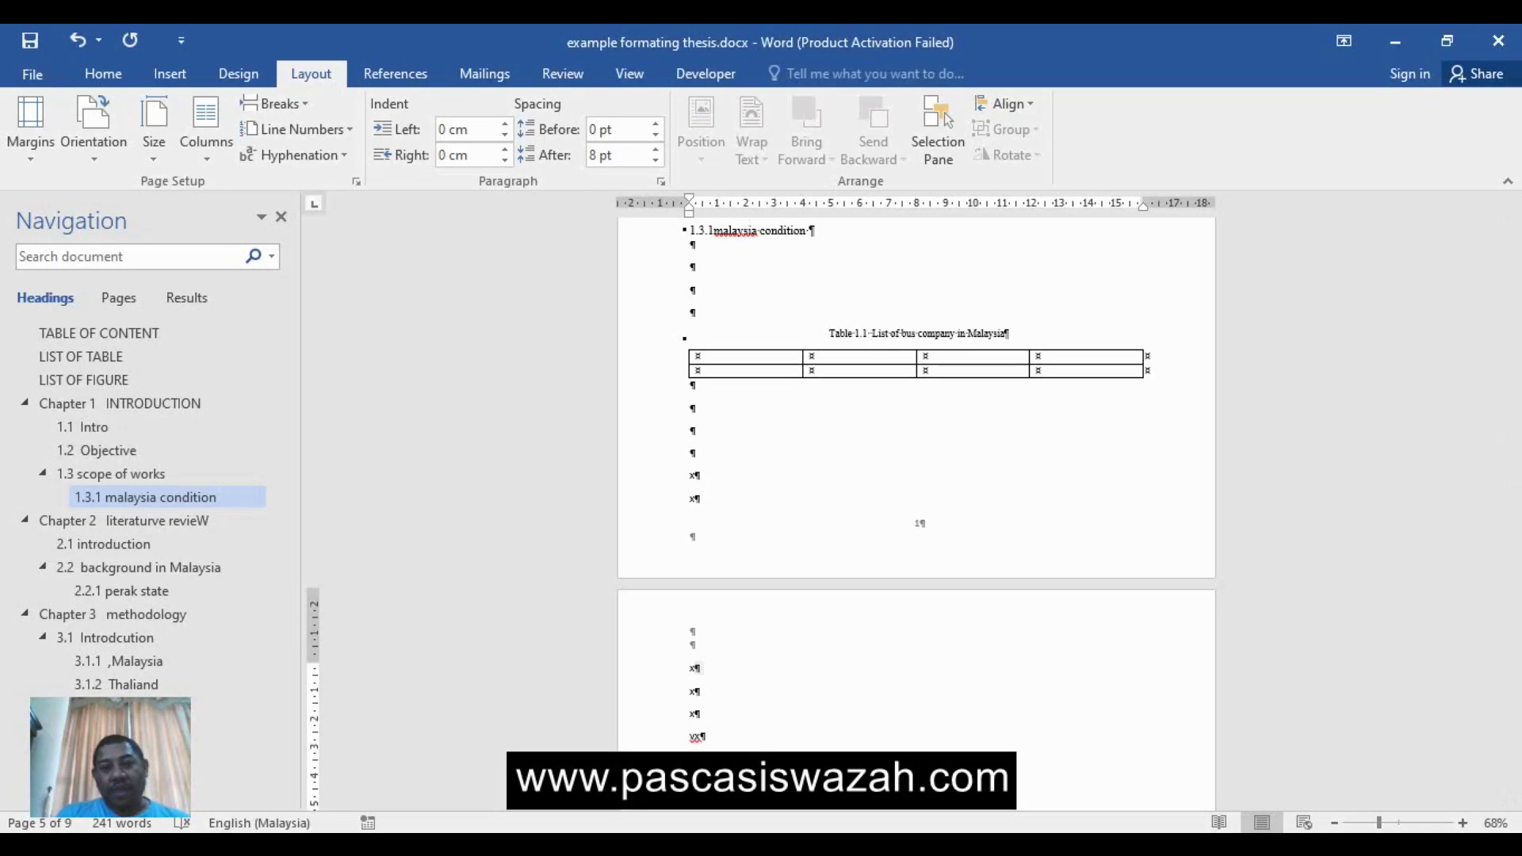
scroll(916, 515, "up", 3, "ctrl")
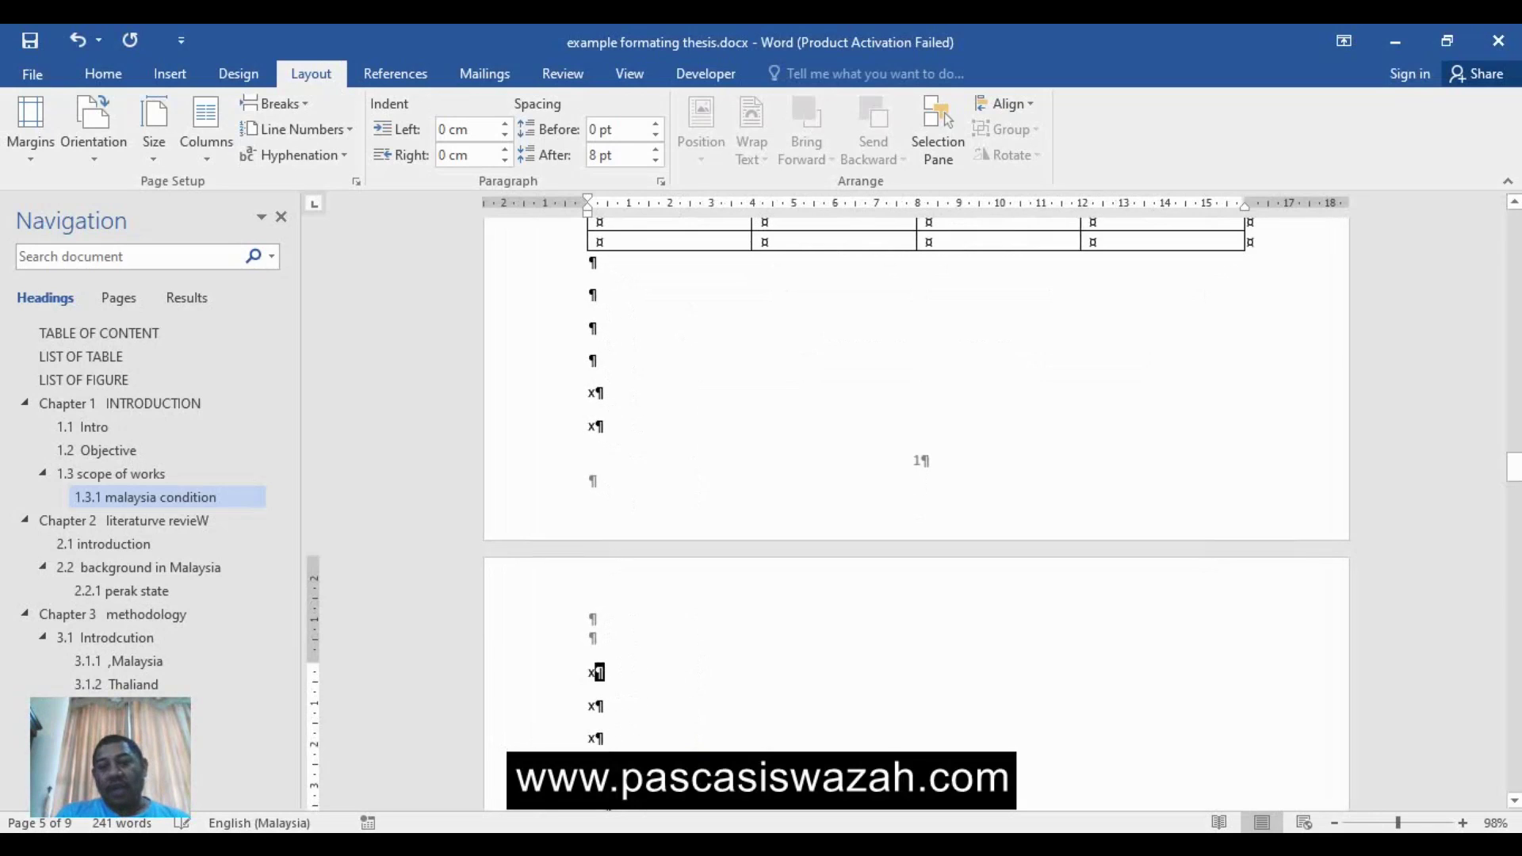
left_click_drag(1514, 468, 1514, 470)
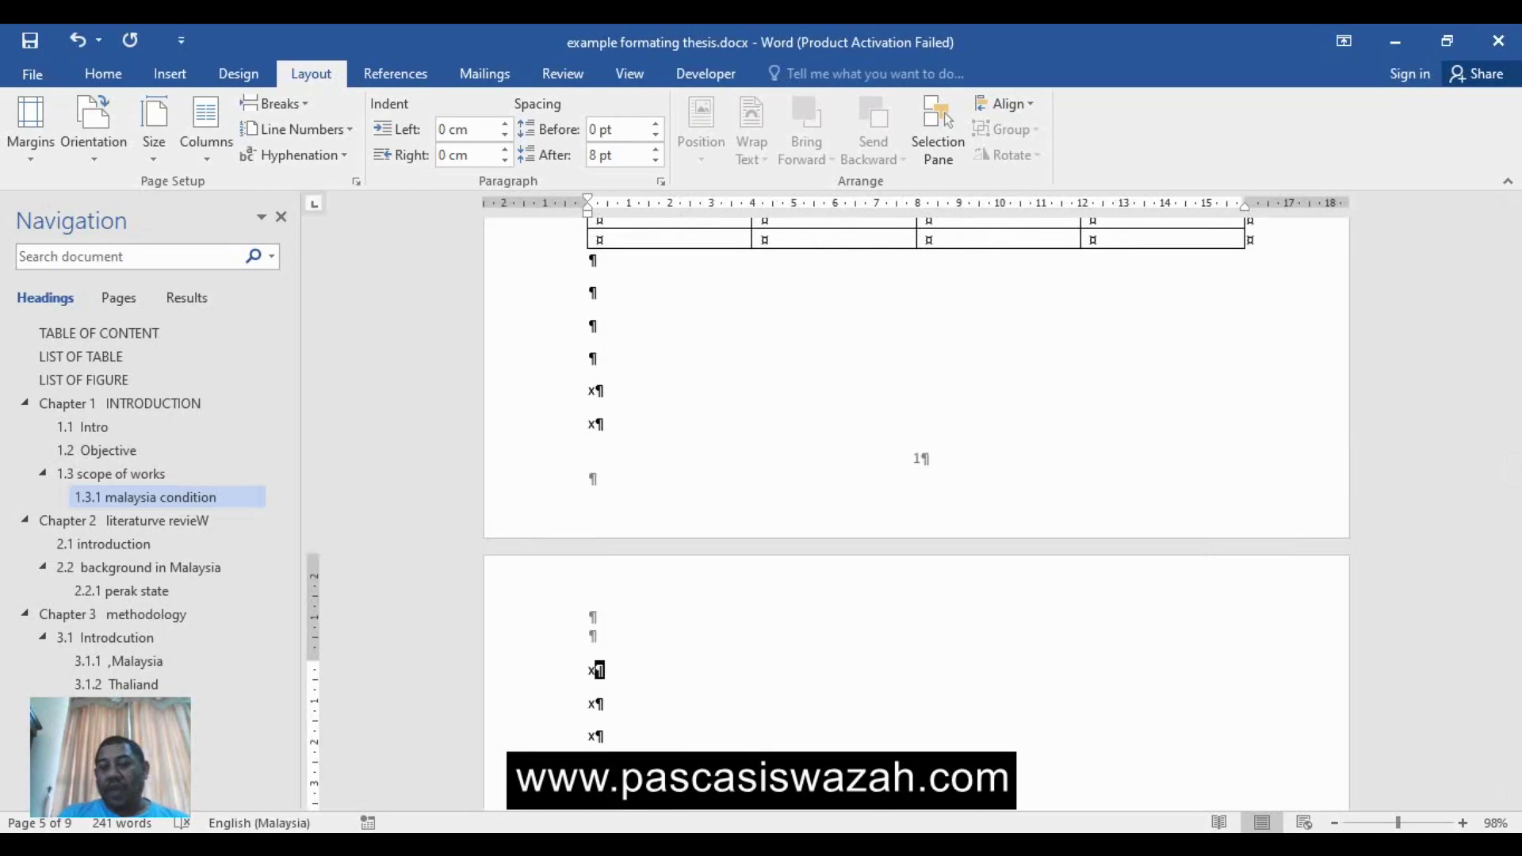
scroll(916, 507, "down", 7, "ctrl")
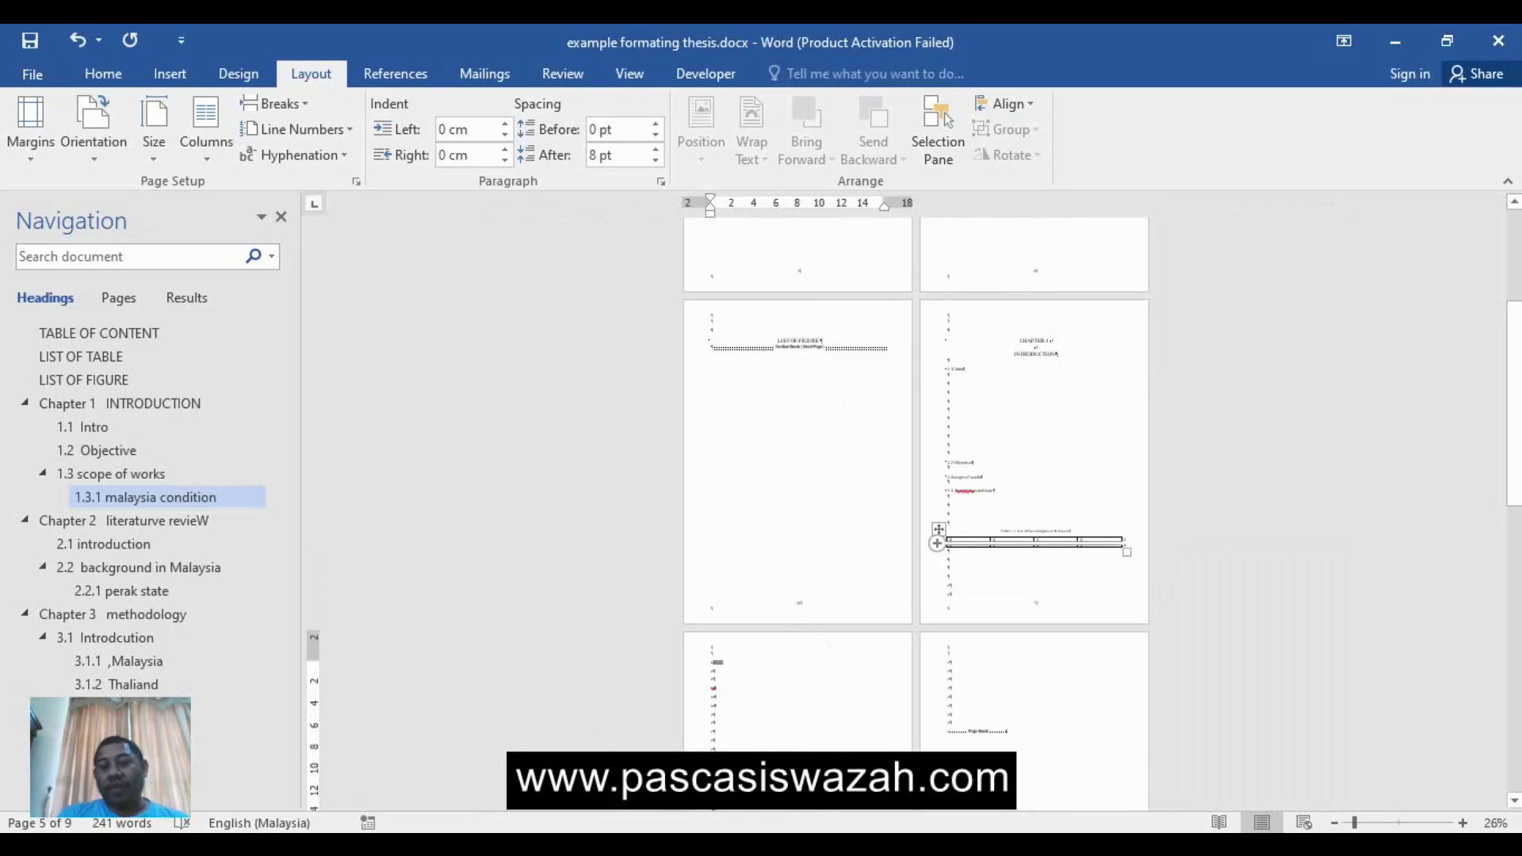
left_click(952, 514)
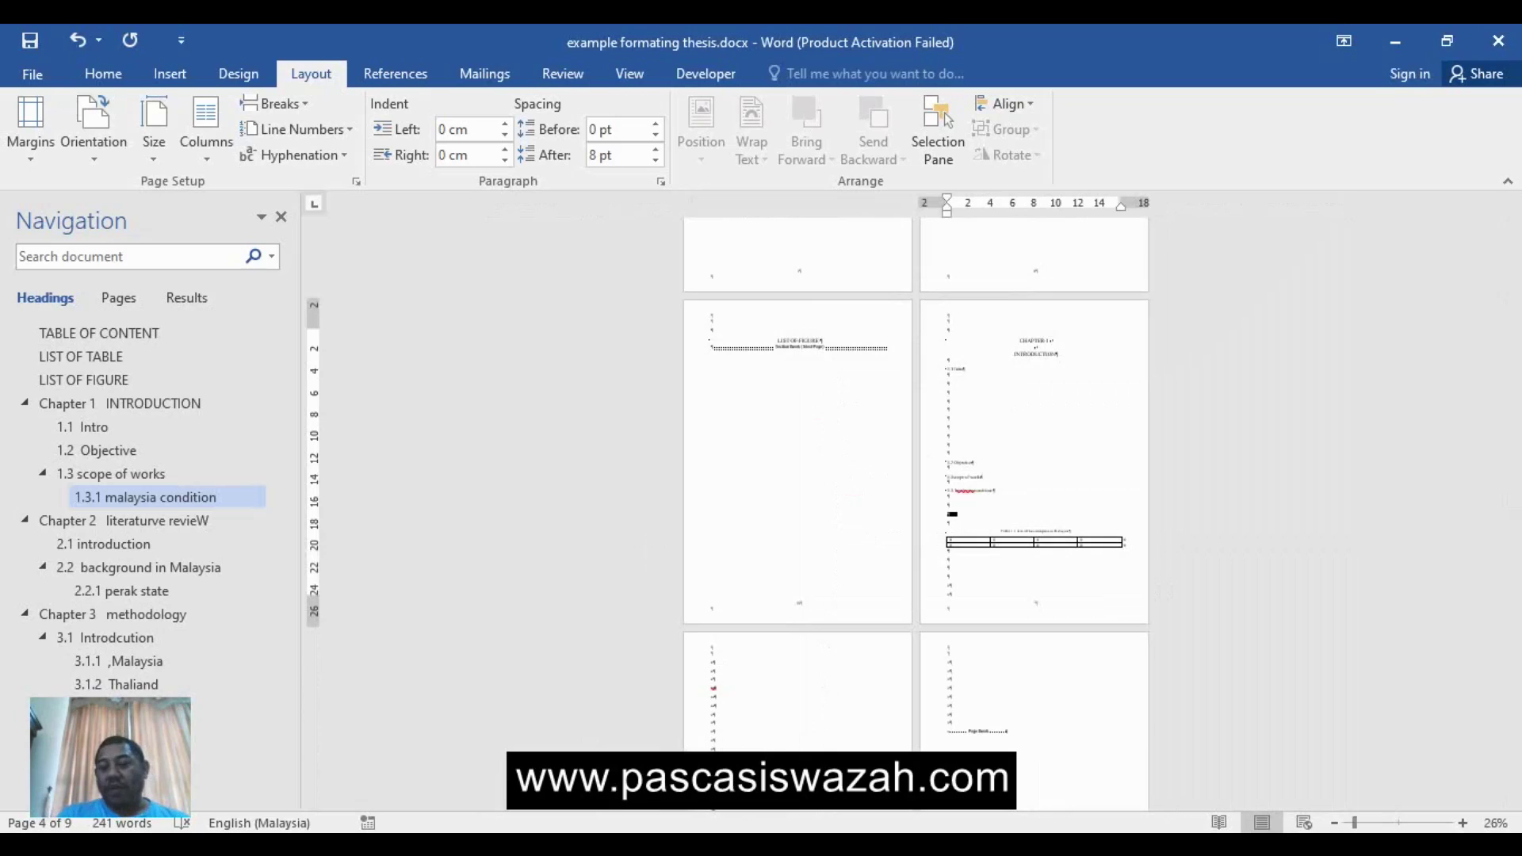
scroll(952, 514, "up", 7)
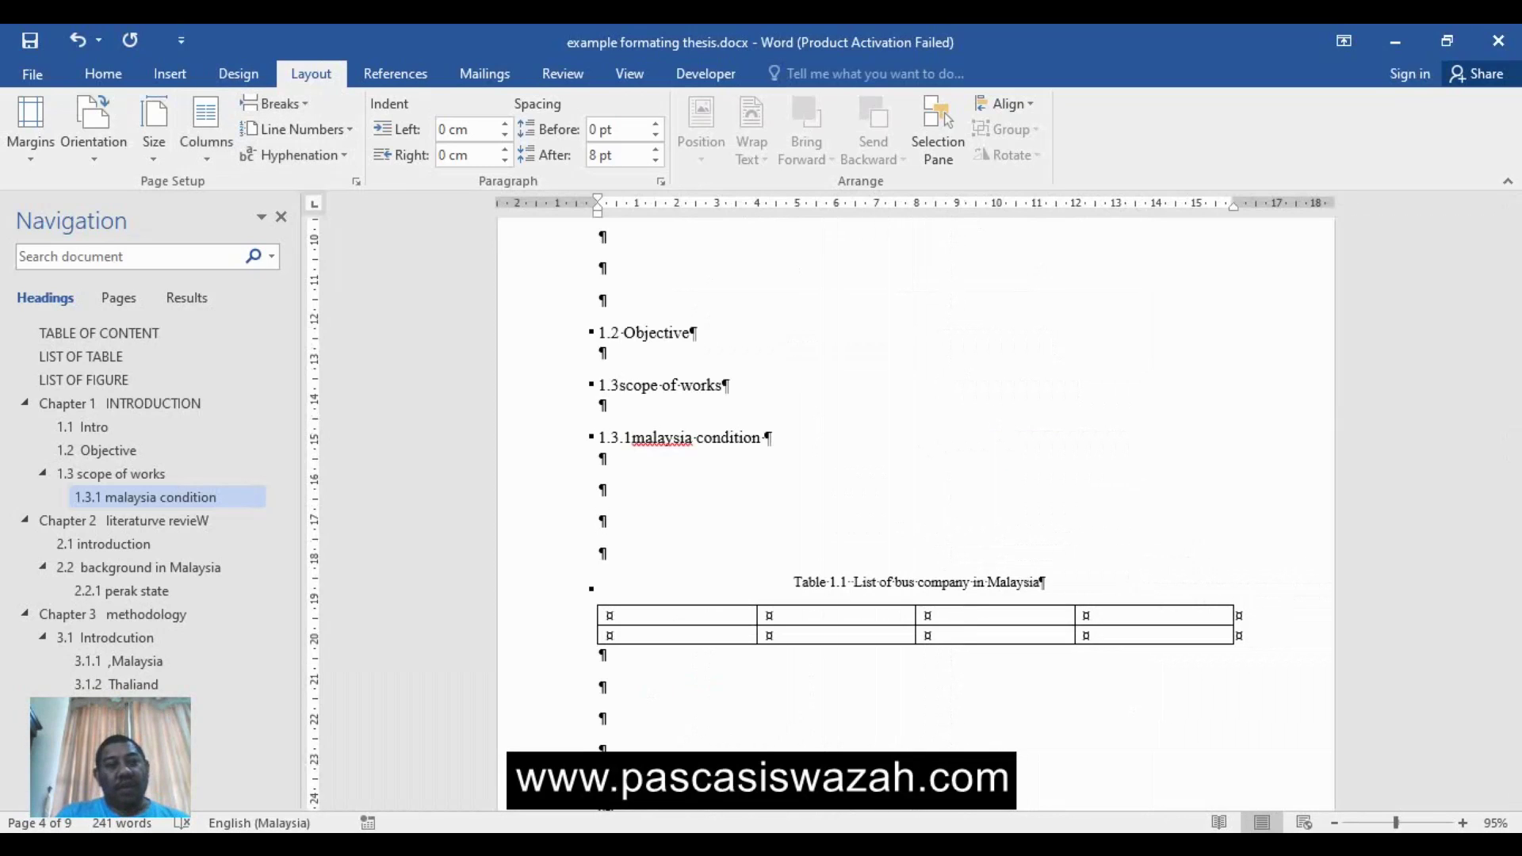
Insert a Next Page section break before Table 1.1 and type filler 'x' lines under 1.3.1.
left_click(274, 103)
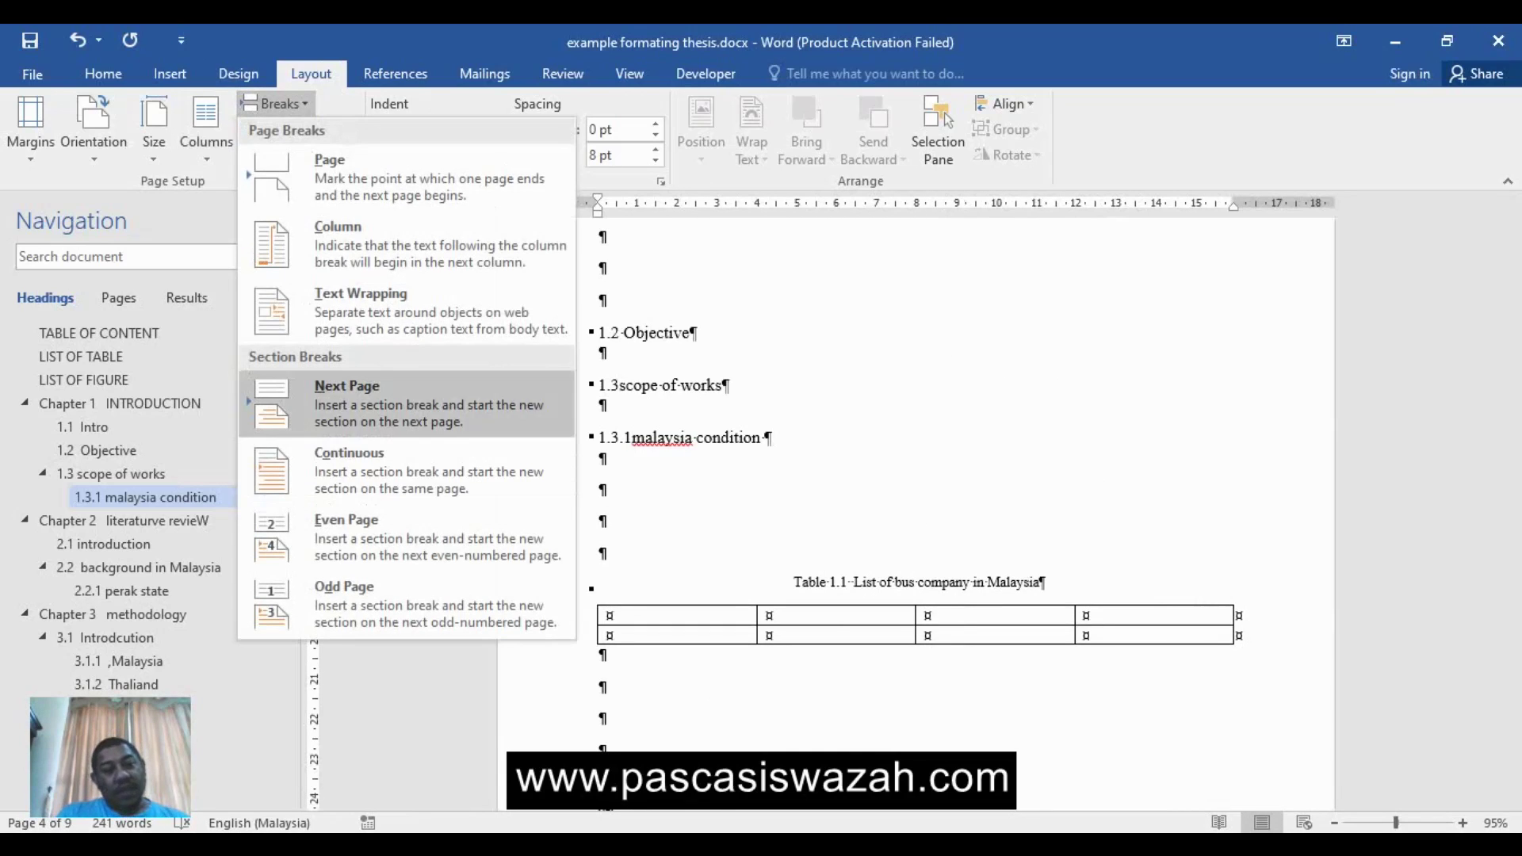
left_click(347, 386)
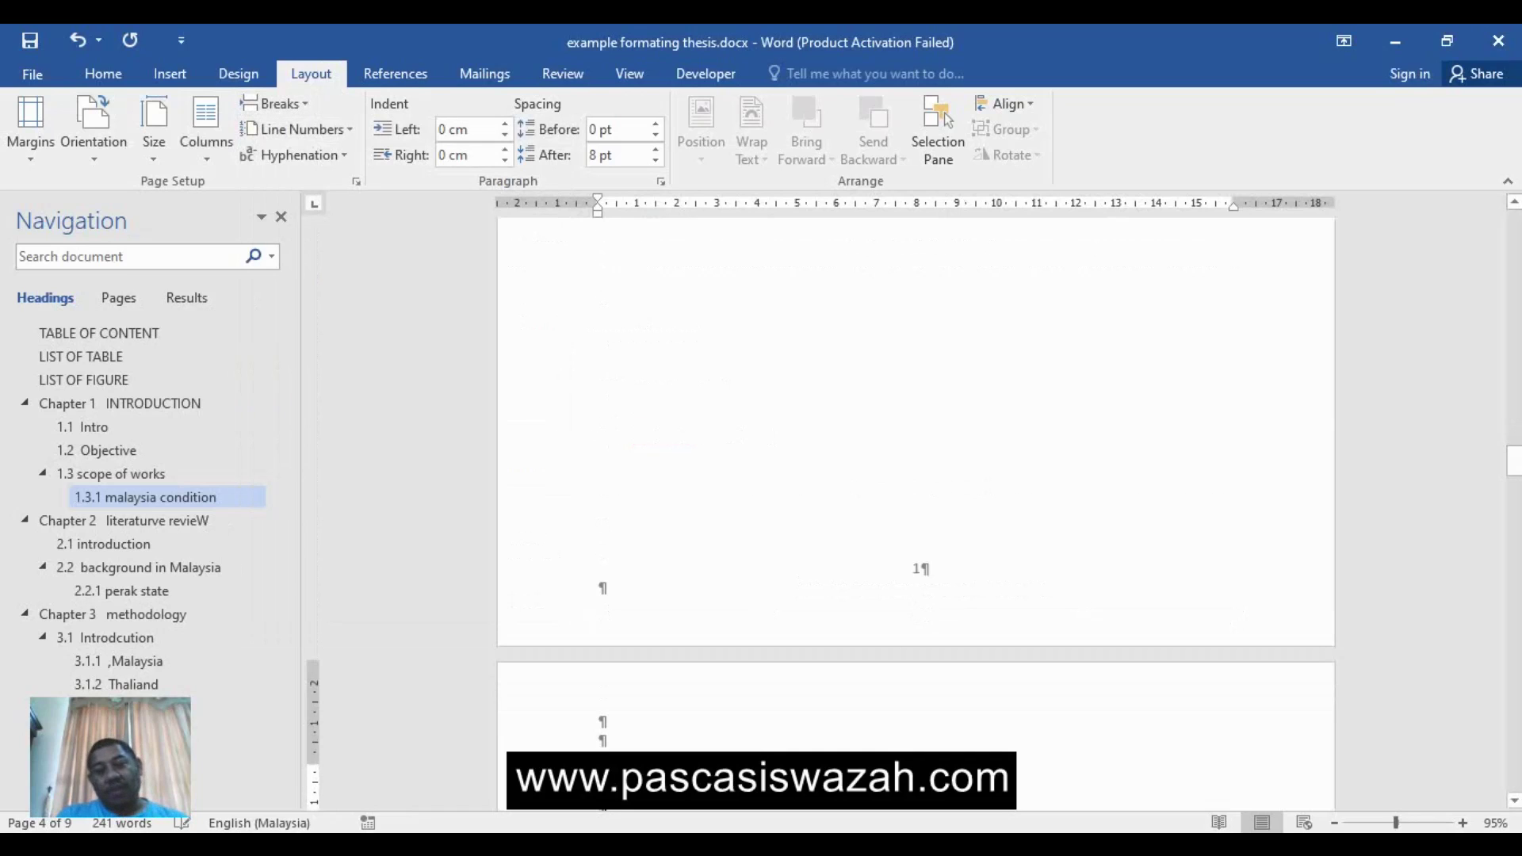
key("Up")
key("Up")
key("Up")
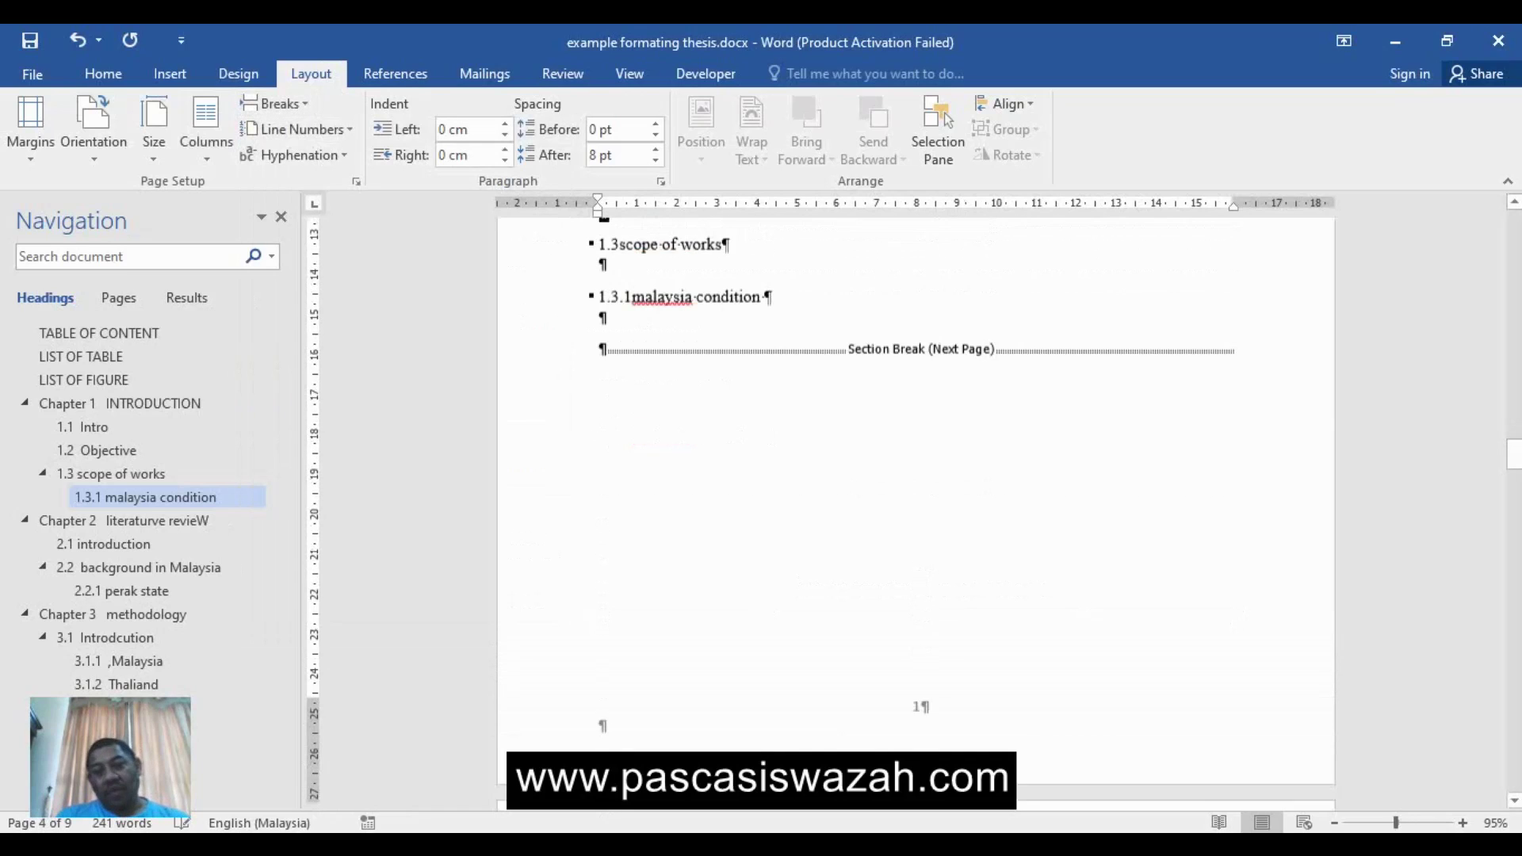
key("Up")
key("Up")
key("Up")
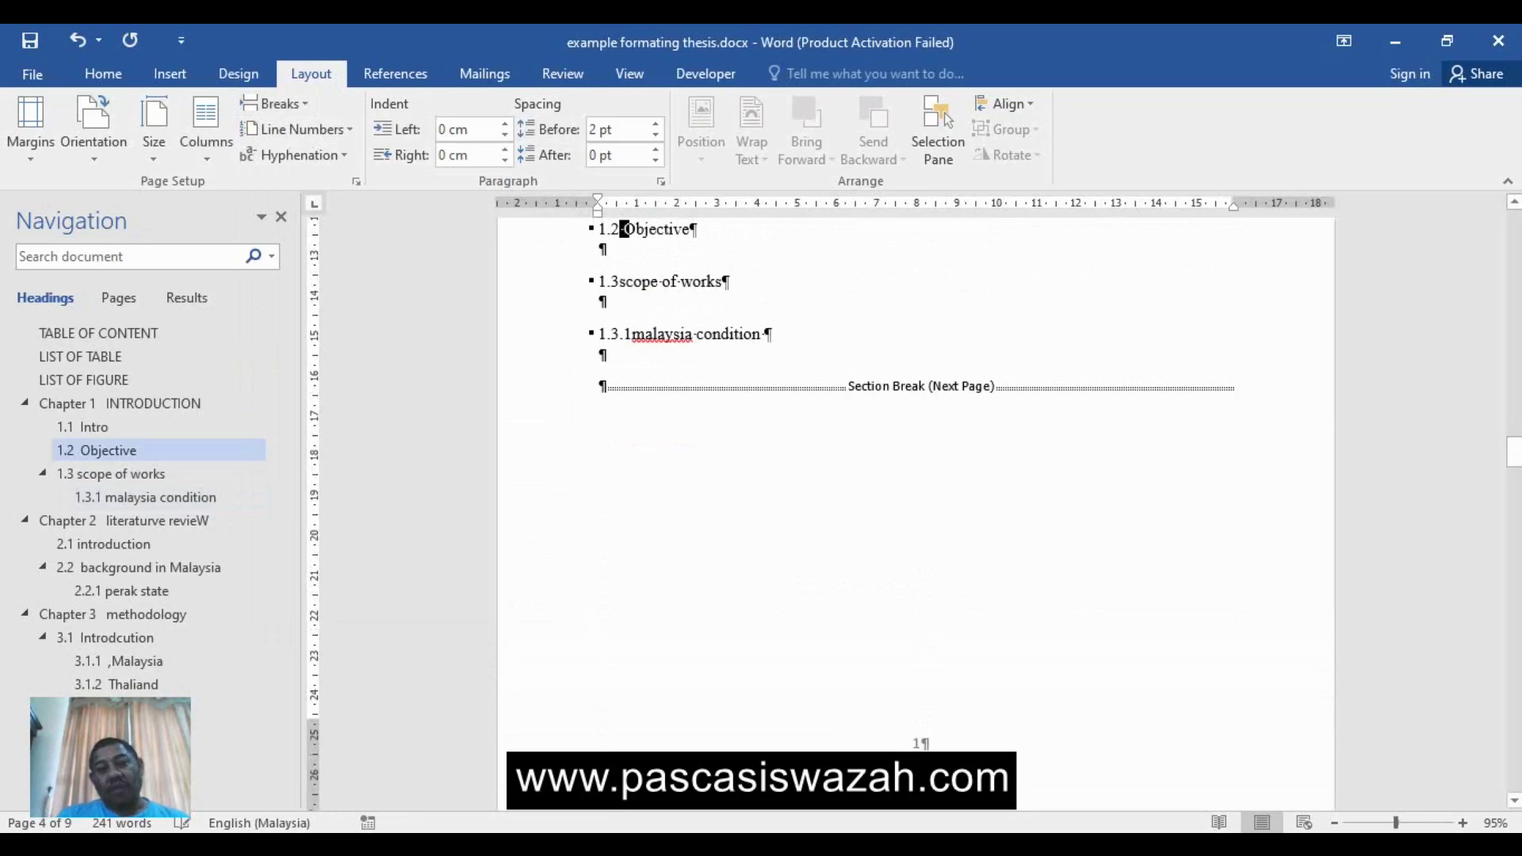
left_click(603, 355)
type("x")
key("Return")
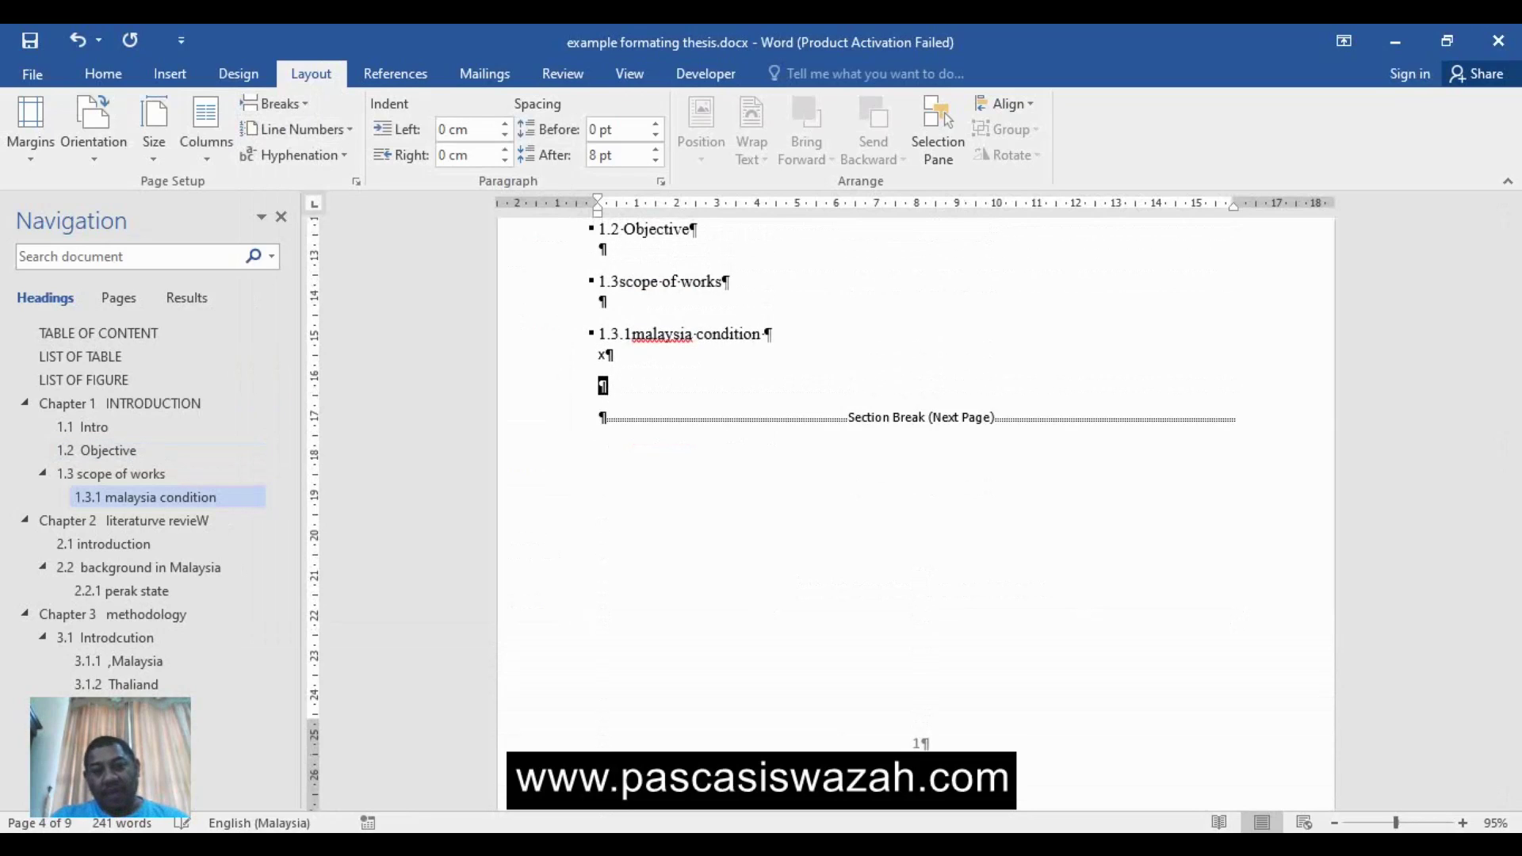
type("x x x x x x x x x")
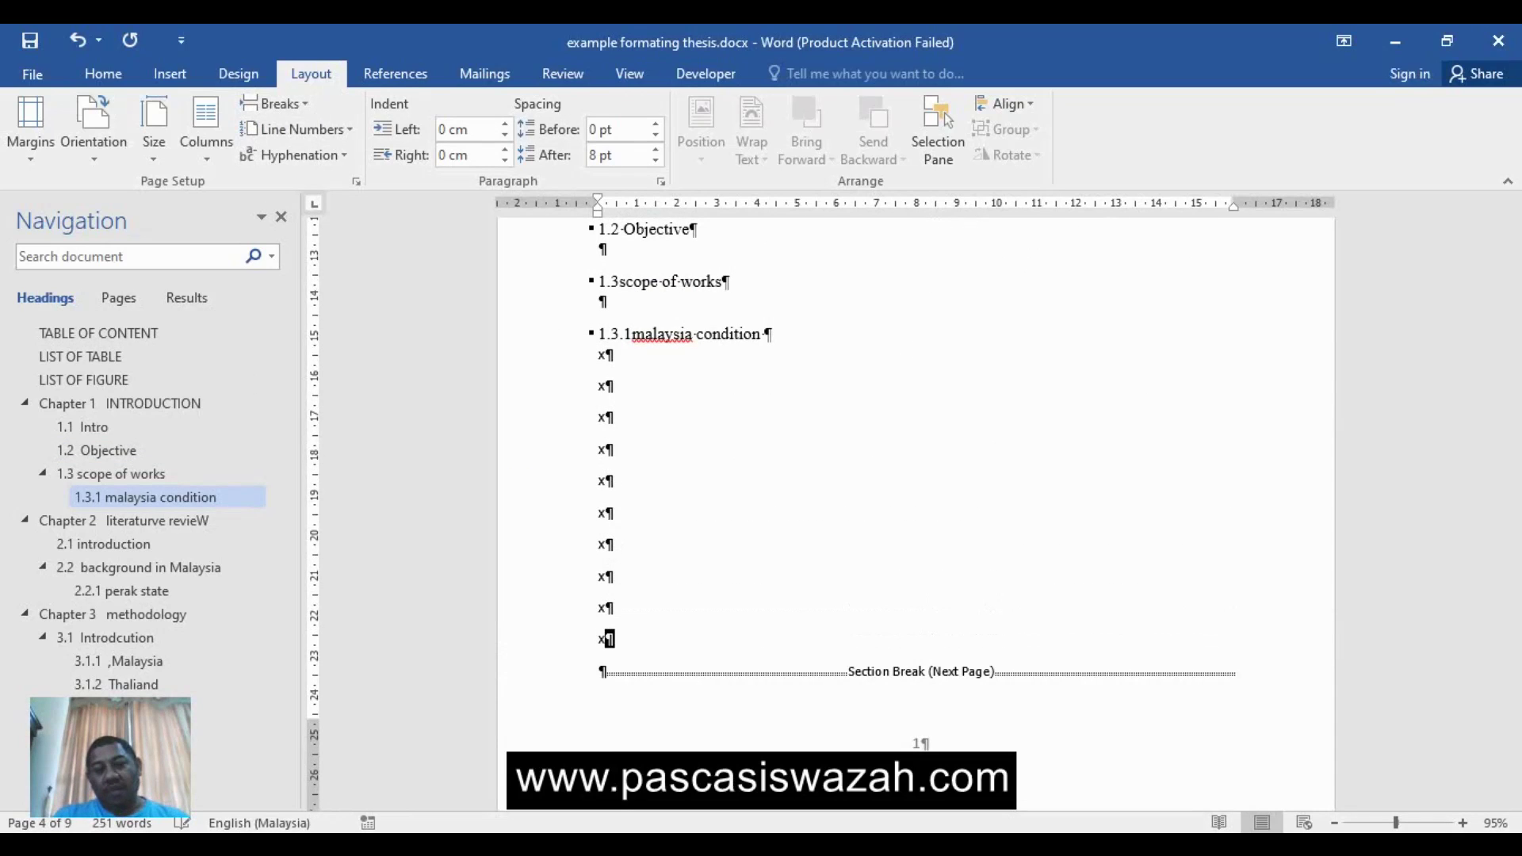
Insert another Next Page section break after Table 1.1.
scroll(916, 500, "down", 4)
scroll(917, 499, "down", 1)
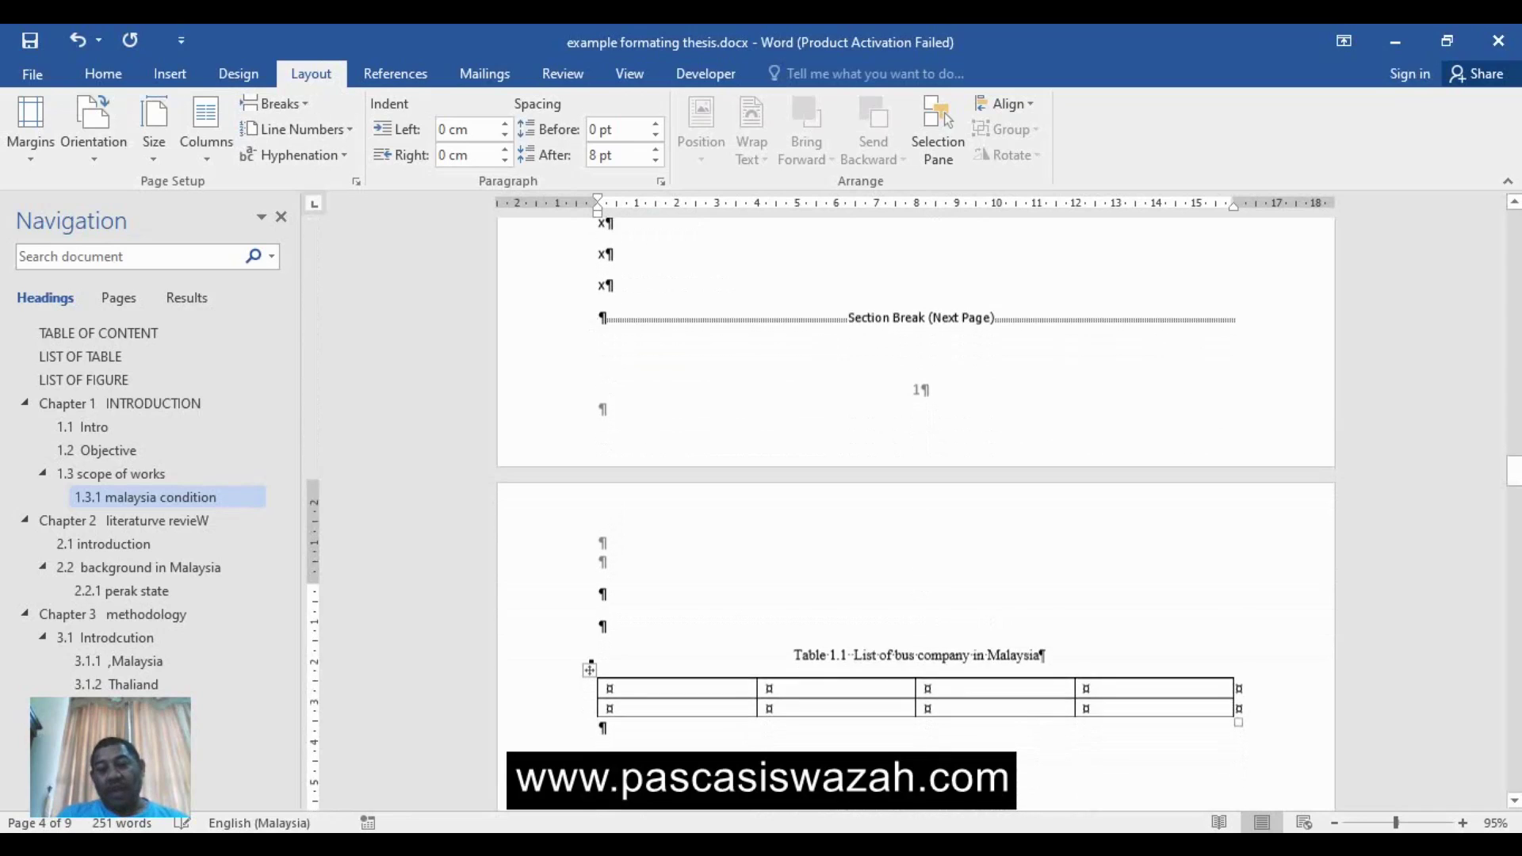
scroll(917, 500, "down", 1)
scroll(916, 500, "down", 1)
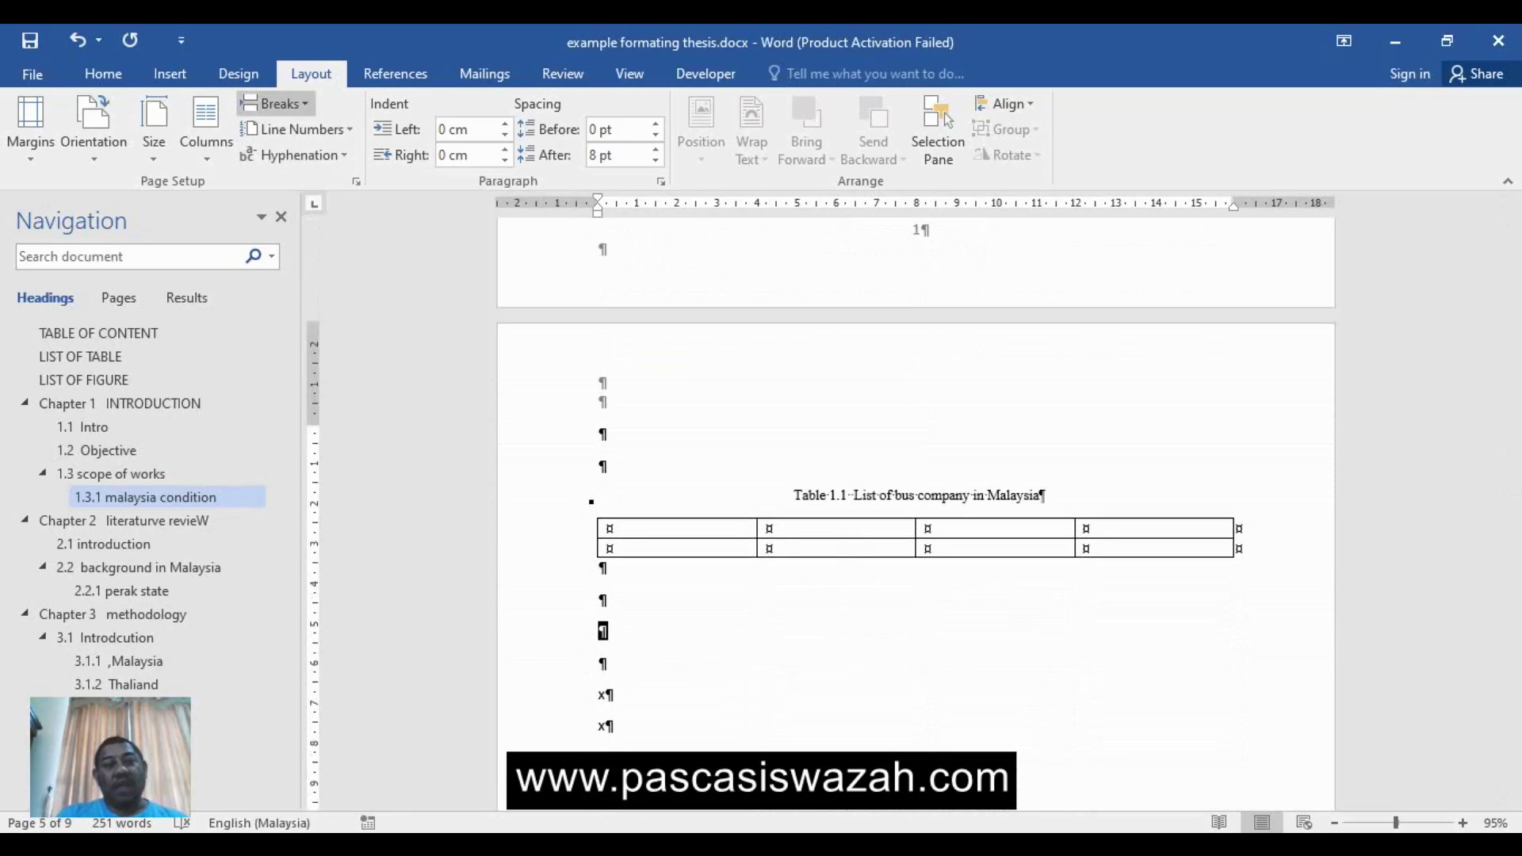
left_click(273, 104)
left_click(349, 403)
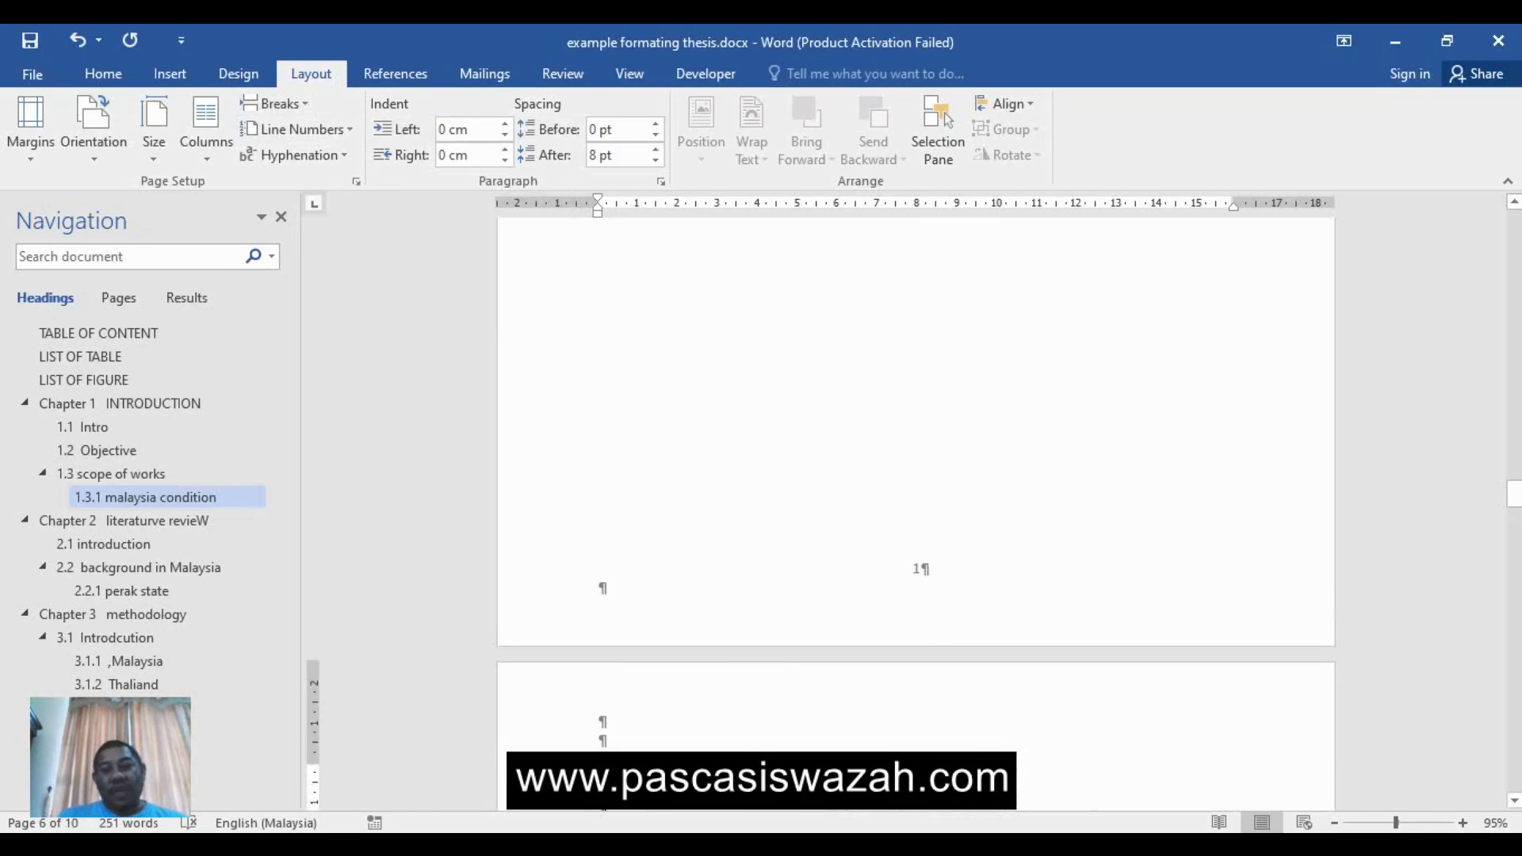
Set the Table 1.1 section to Landscape and check that the surrounding pages stay portrait.
left_click_drag(1514, 494, 1514, 453)
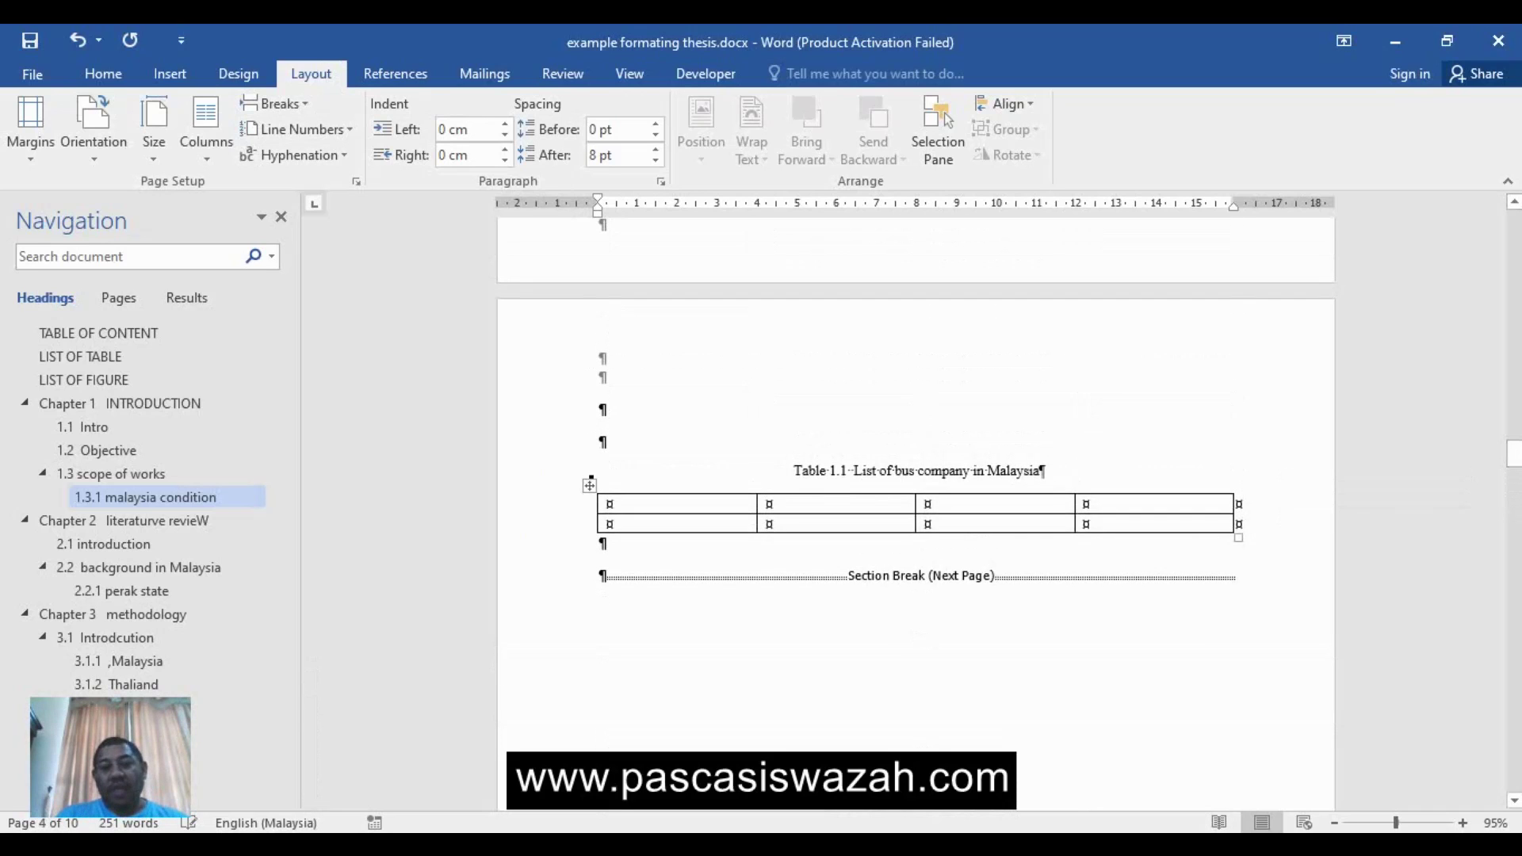
left_click(604, 441)
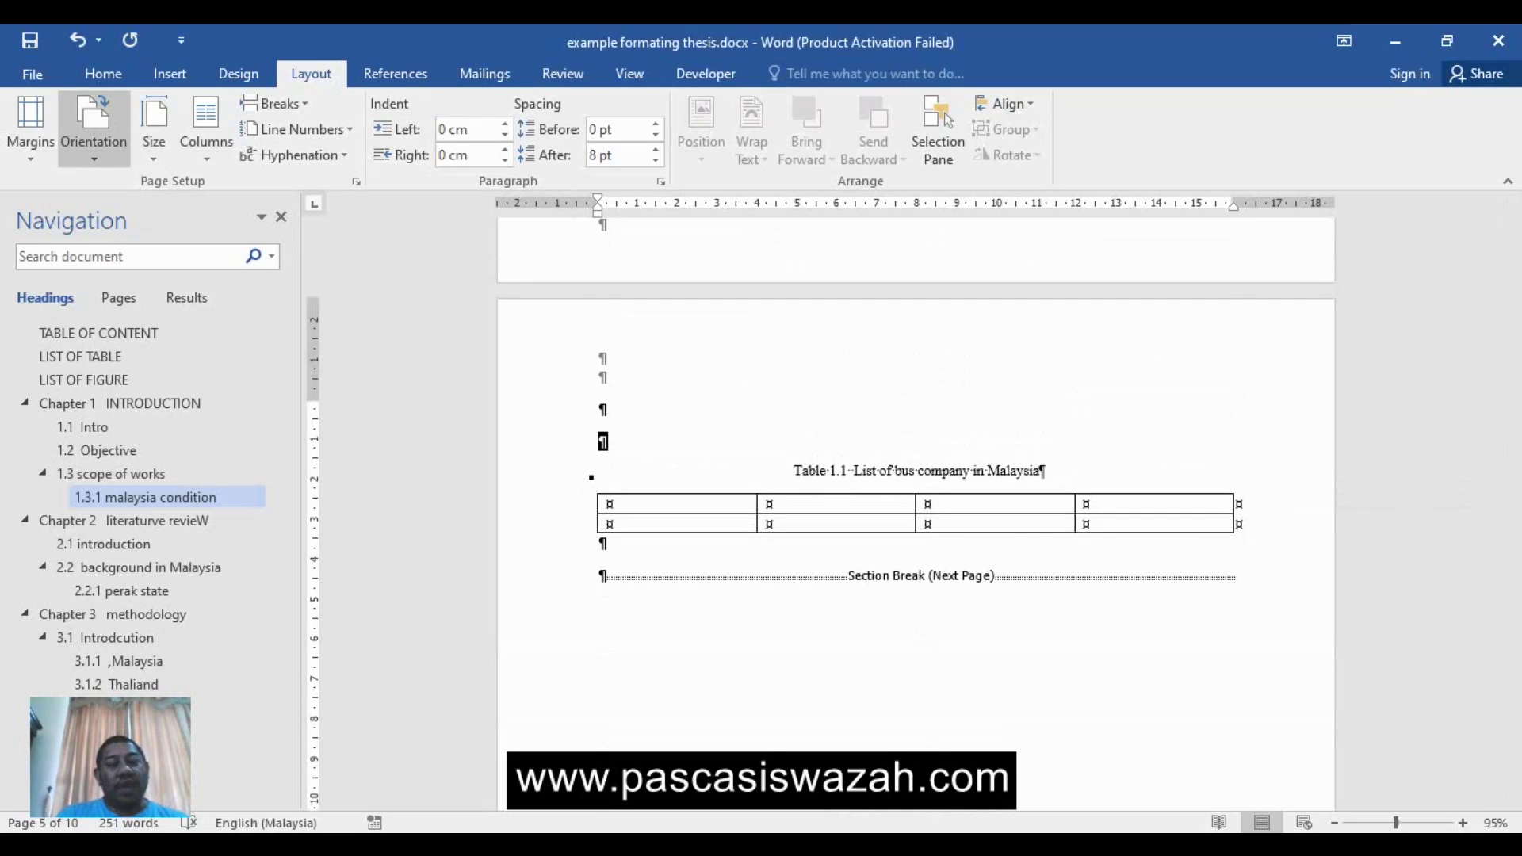
left_click(94, 127)
left_click(150, 245)
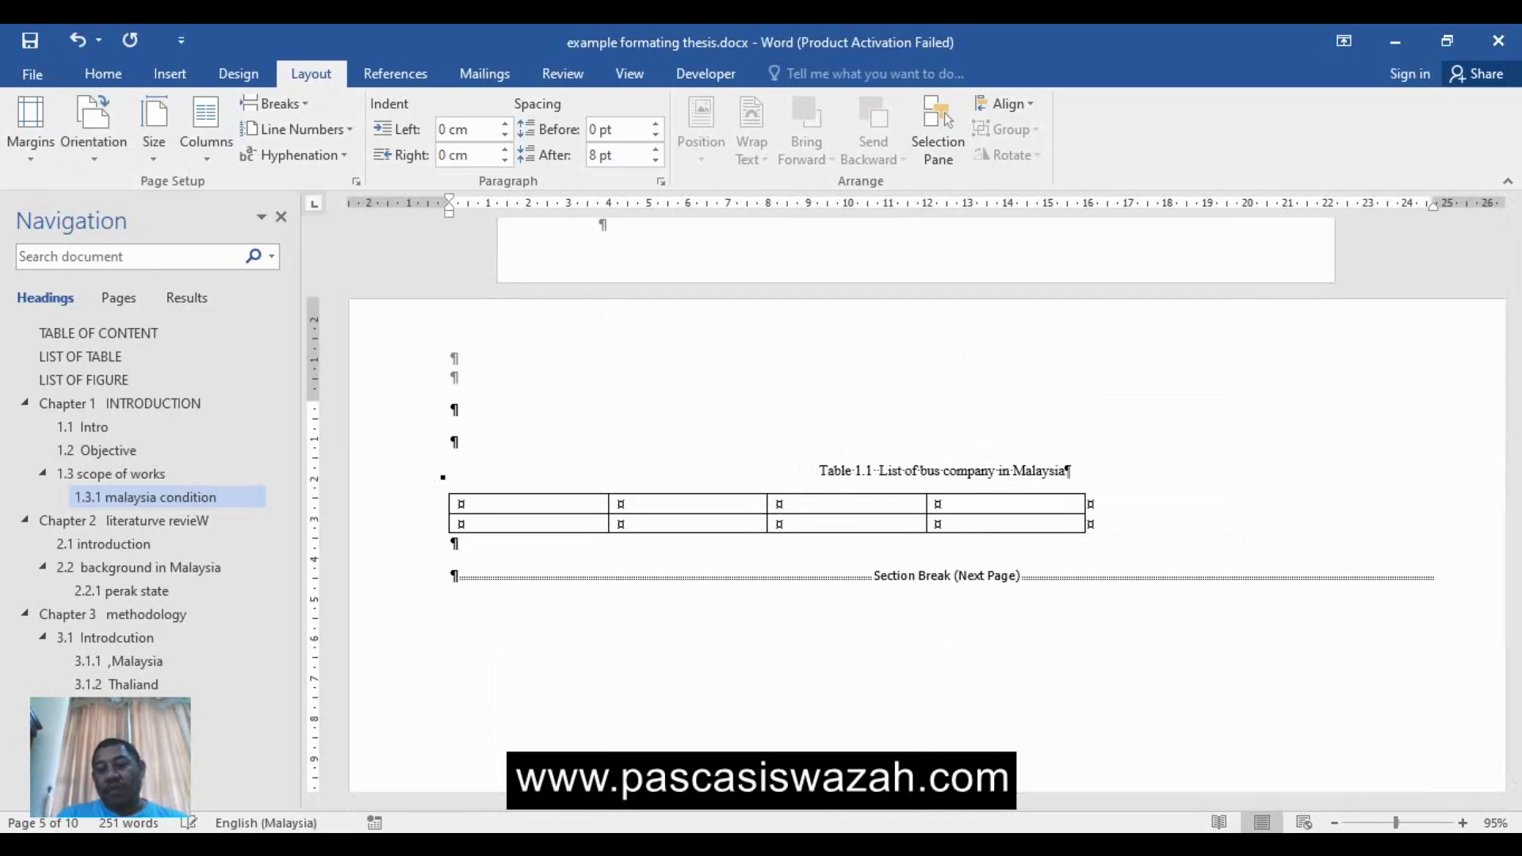
scroll(926, 504, "down", 4, "ctrl")
scroll(926, 504, "down", 3, "ctrl")
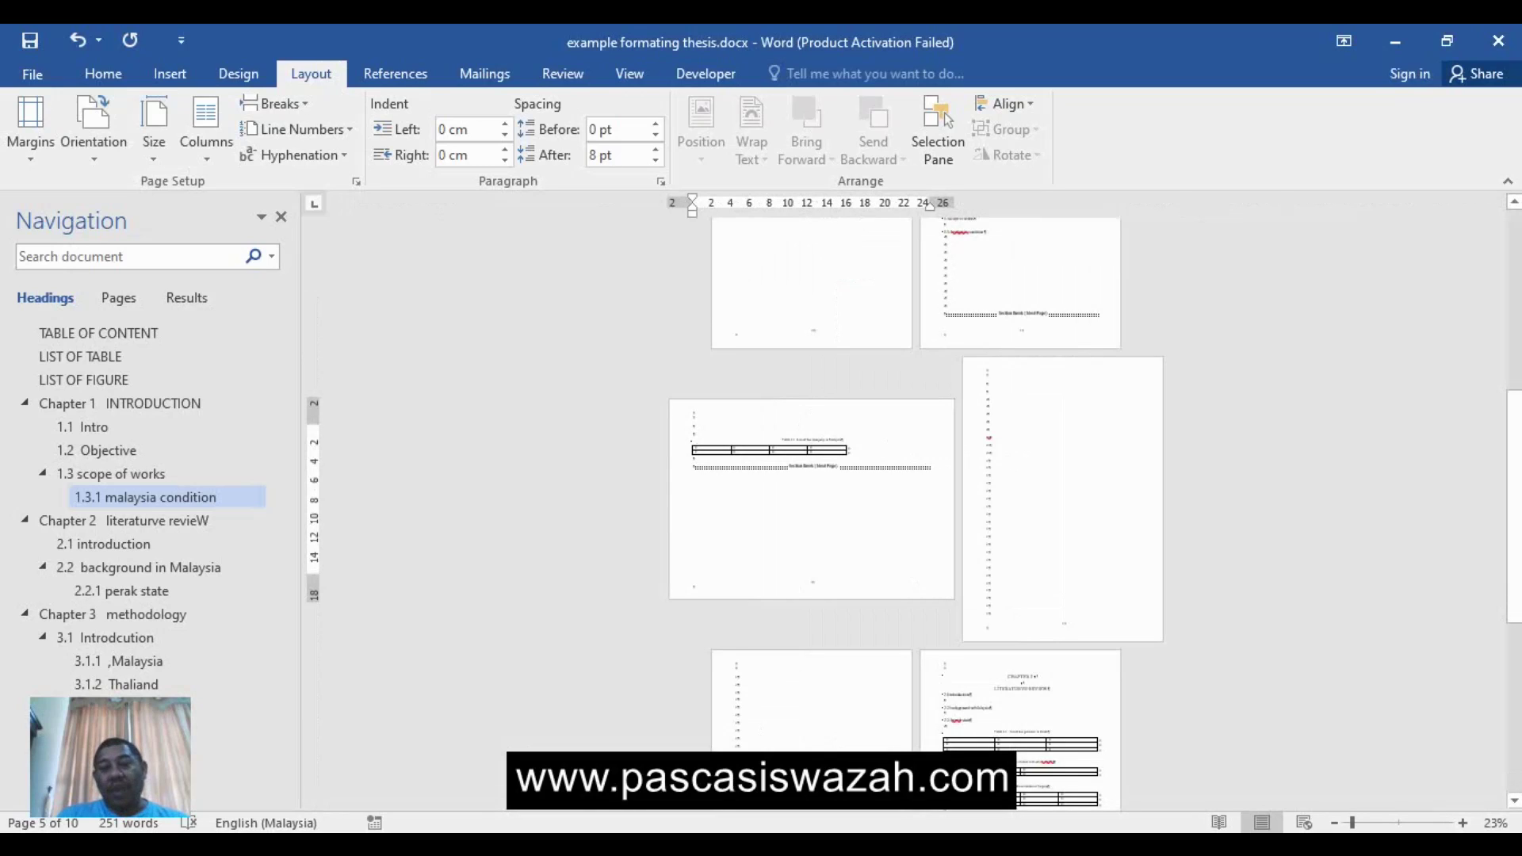
Drag Table 1.1's resize handle so it spans the full width of the landscape page.
left_click(769, 449)
left_click(695, 434)
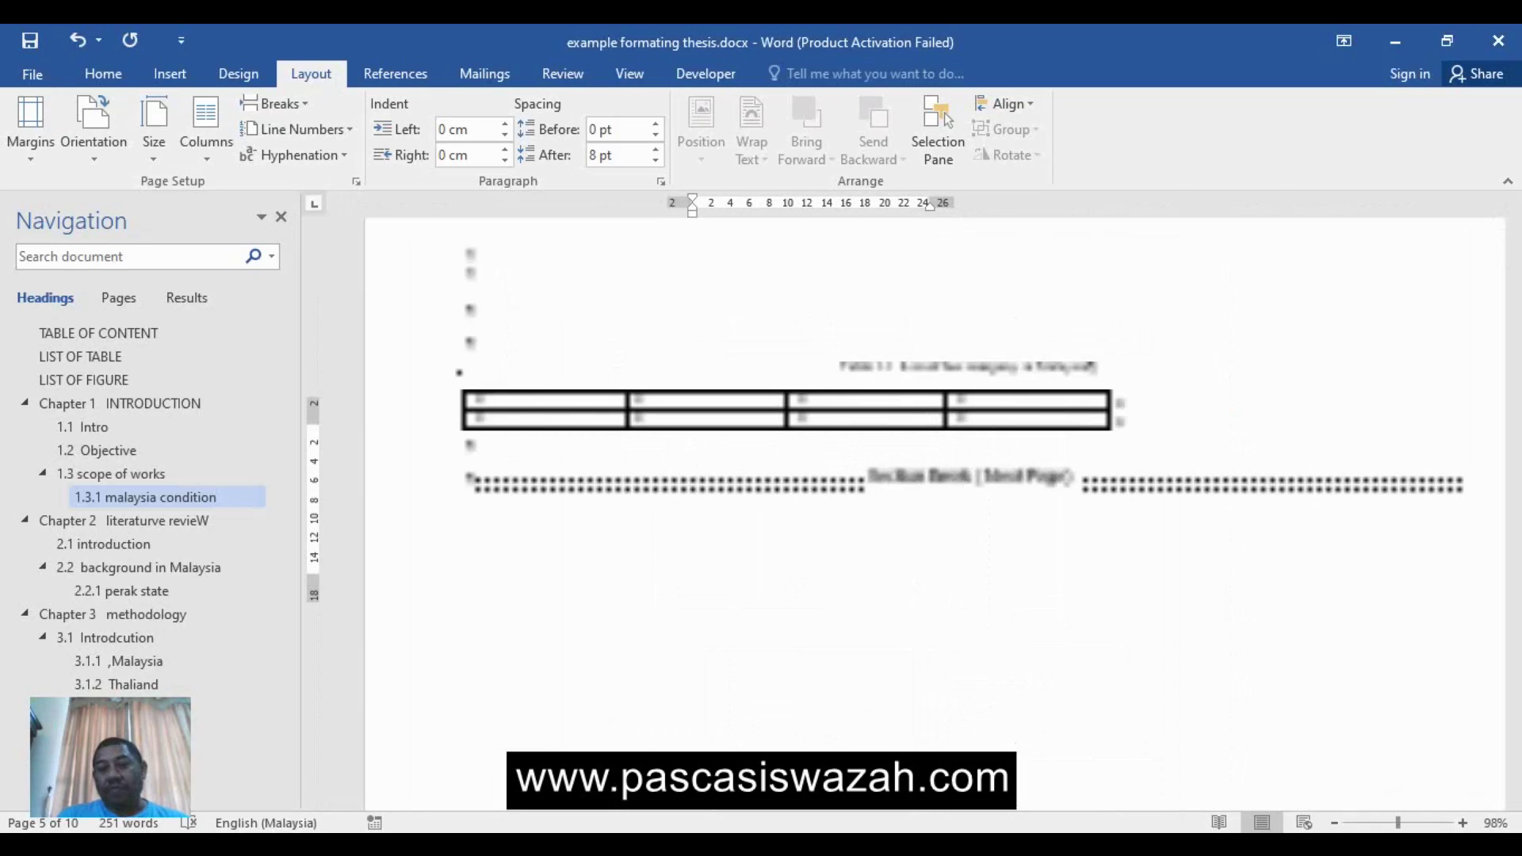
left_click(1397, 823)
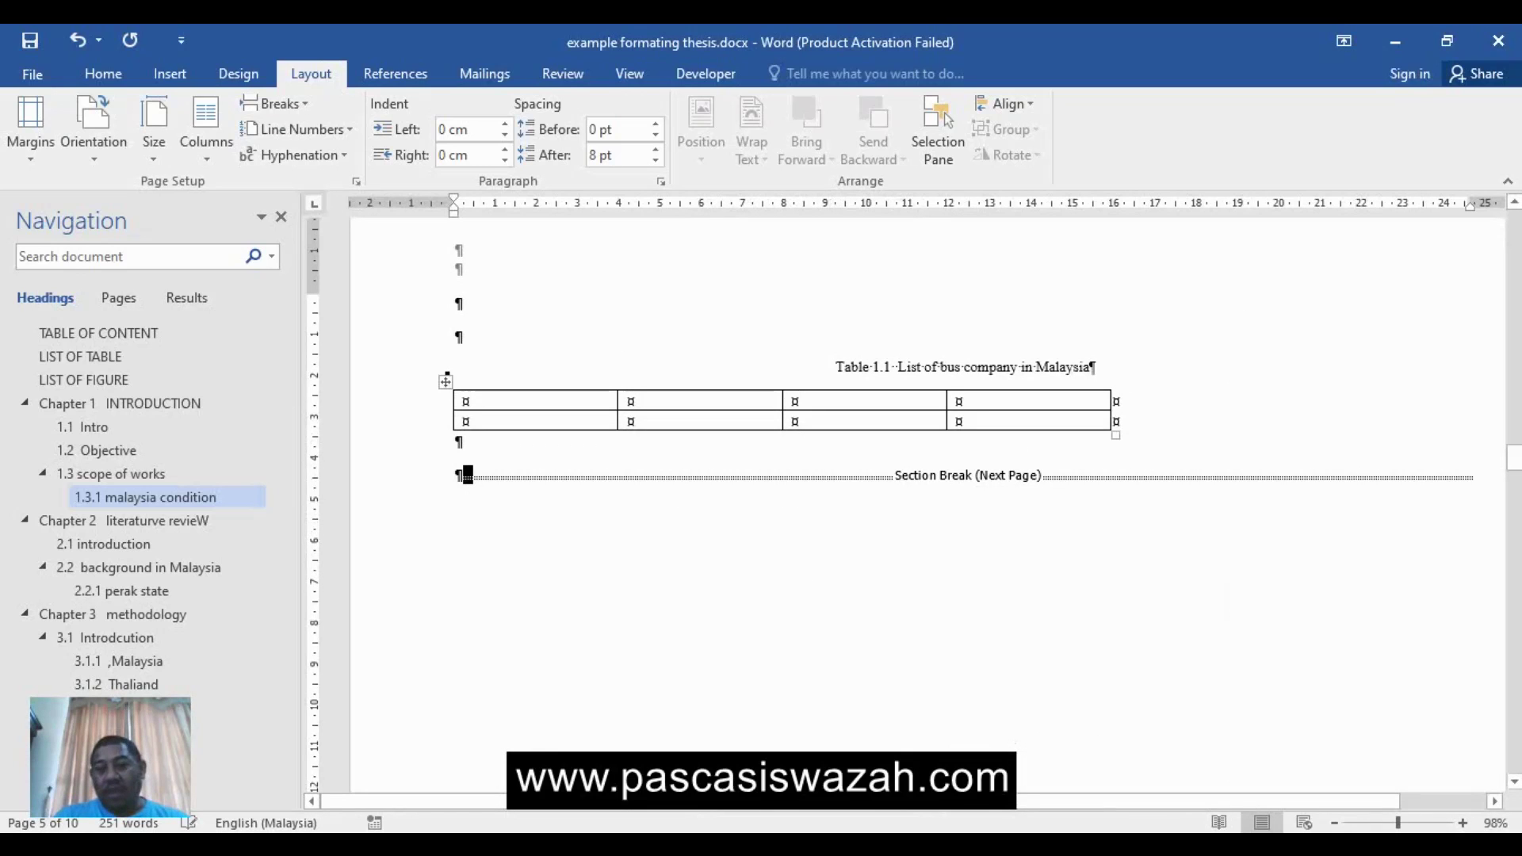
right_click(1116, 421)
mouse_move(1116, 434)
left_mouse_down()
mouse_move(1514, 438)
mouse_move(1514, 460)
left_mouse_up()
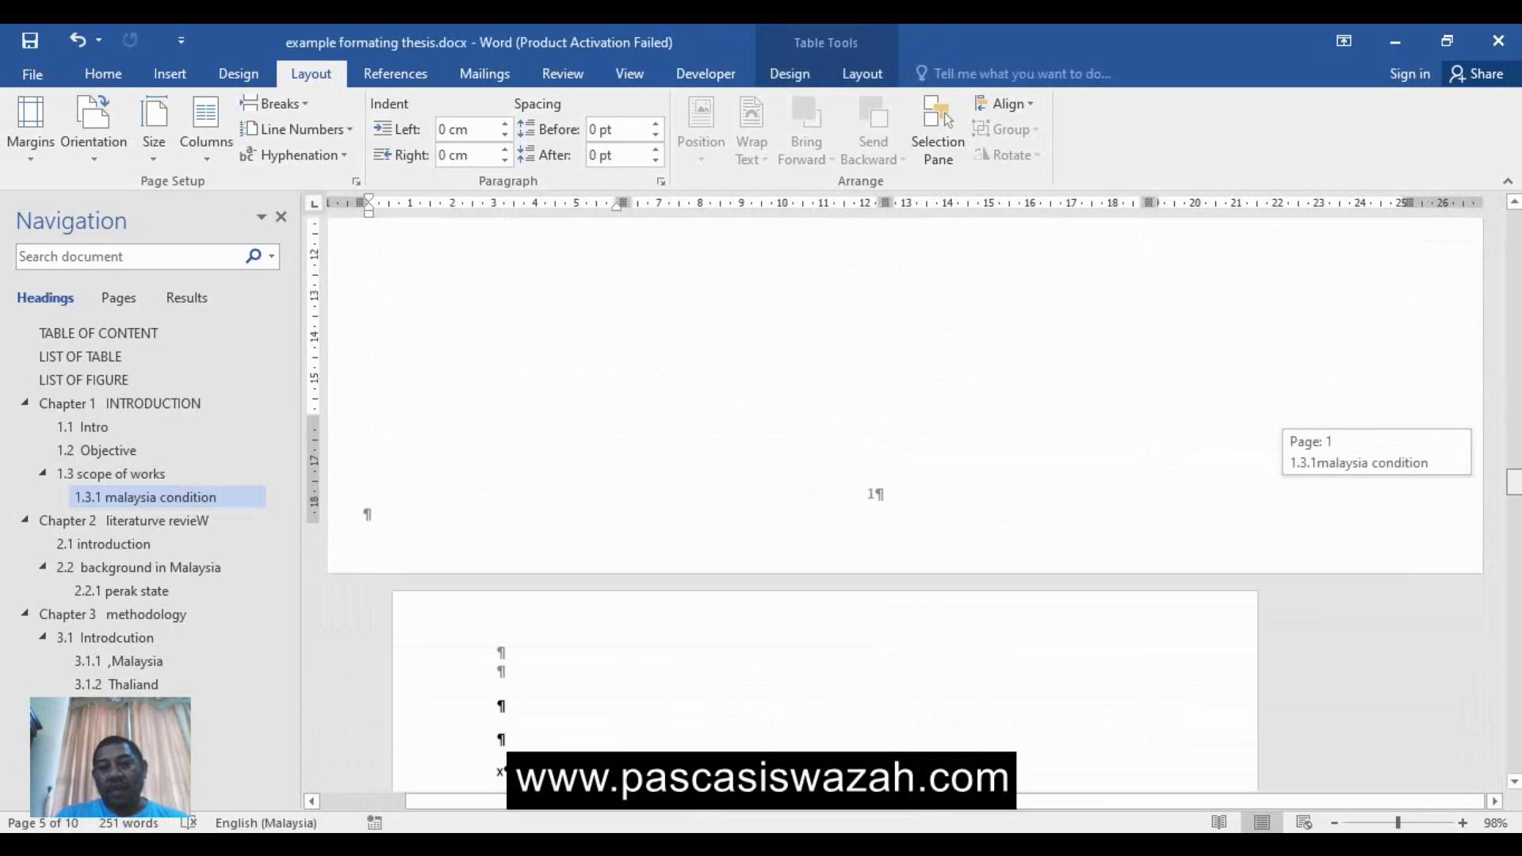
Format the landscape page's footer number to continue from the previous section, showing 2.
left_click_drag(1514, 460, 1514, 482)
double_click(874, 441)
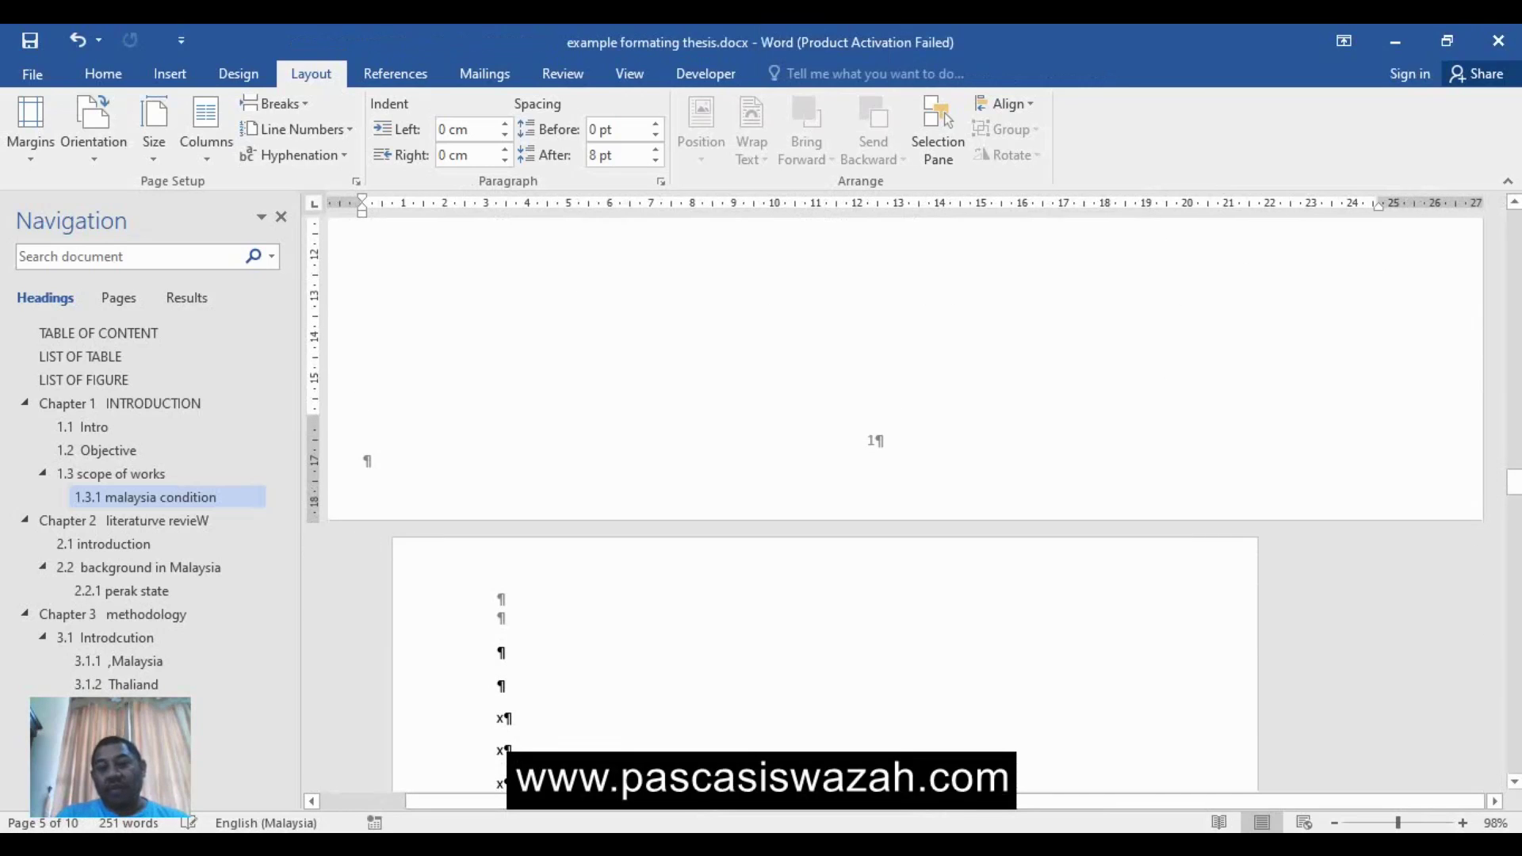
right_click(875, 440)
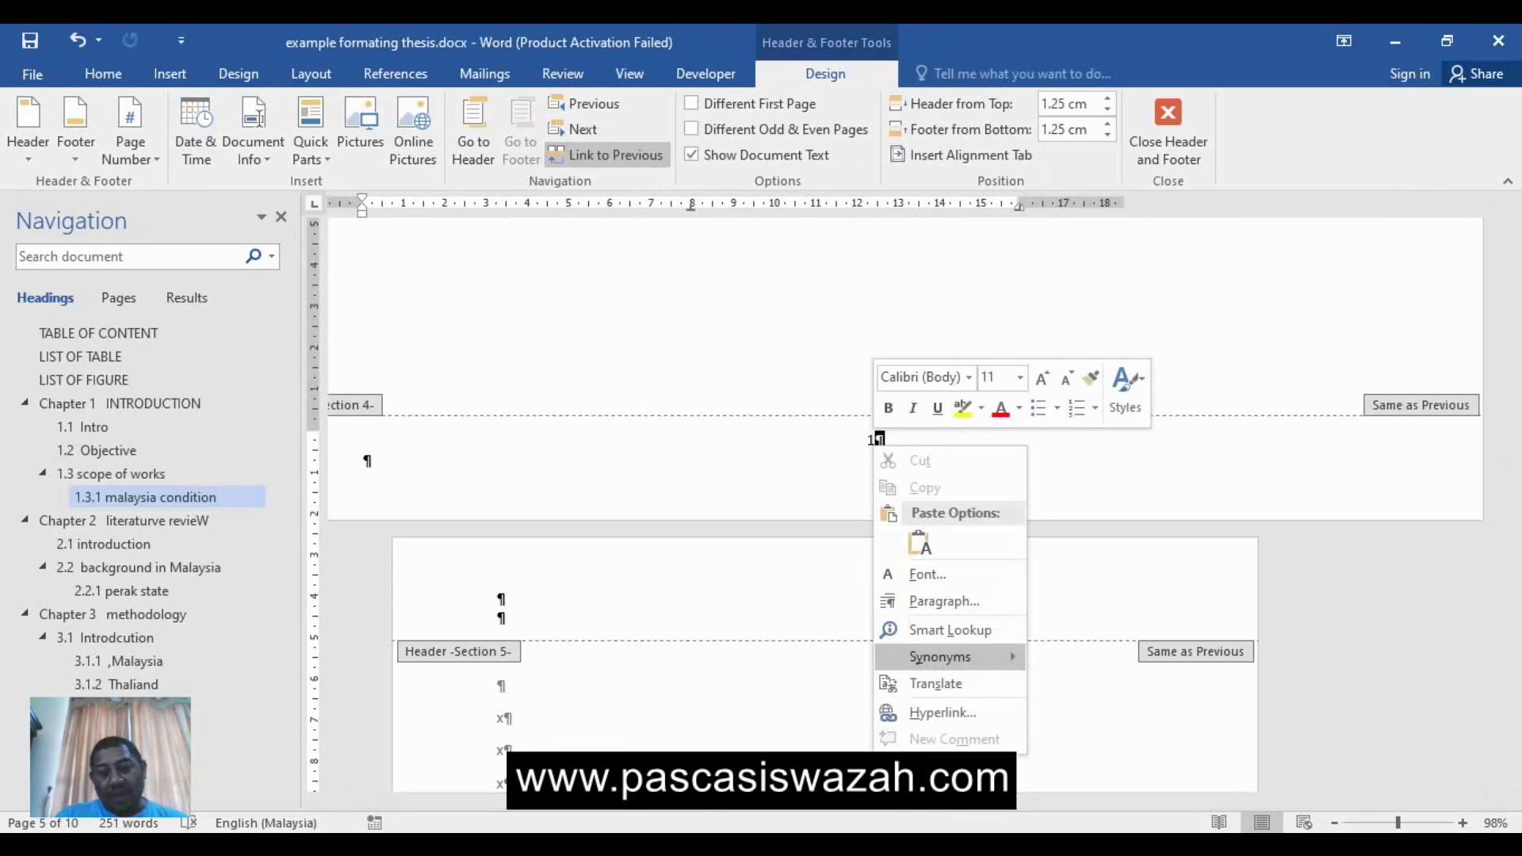
key("Escape")
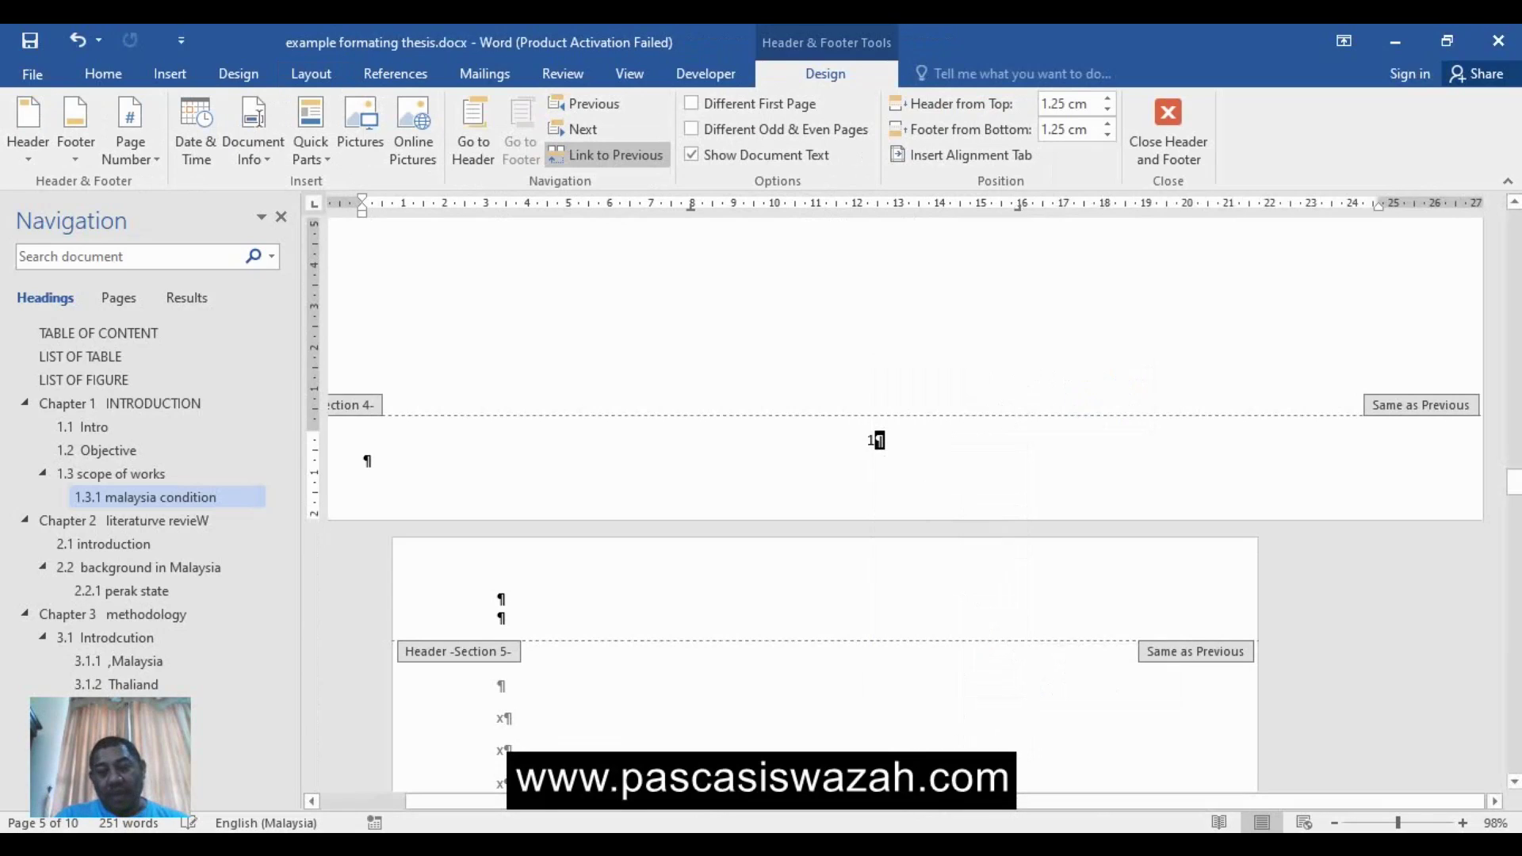
double_click(877, 440)
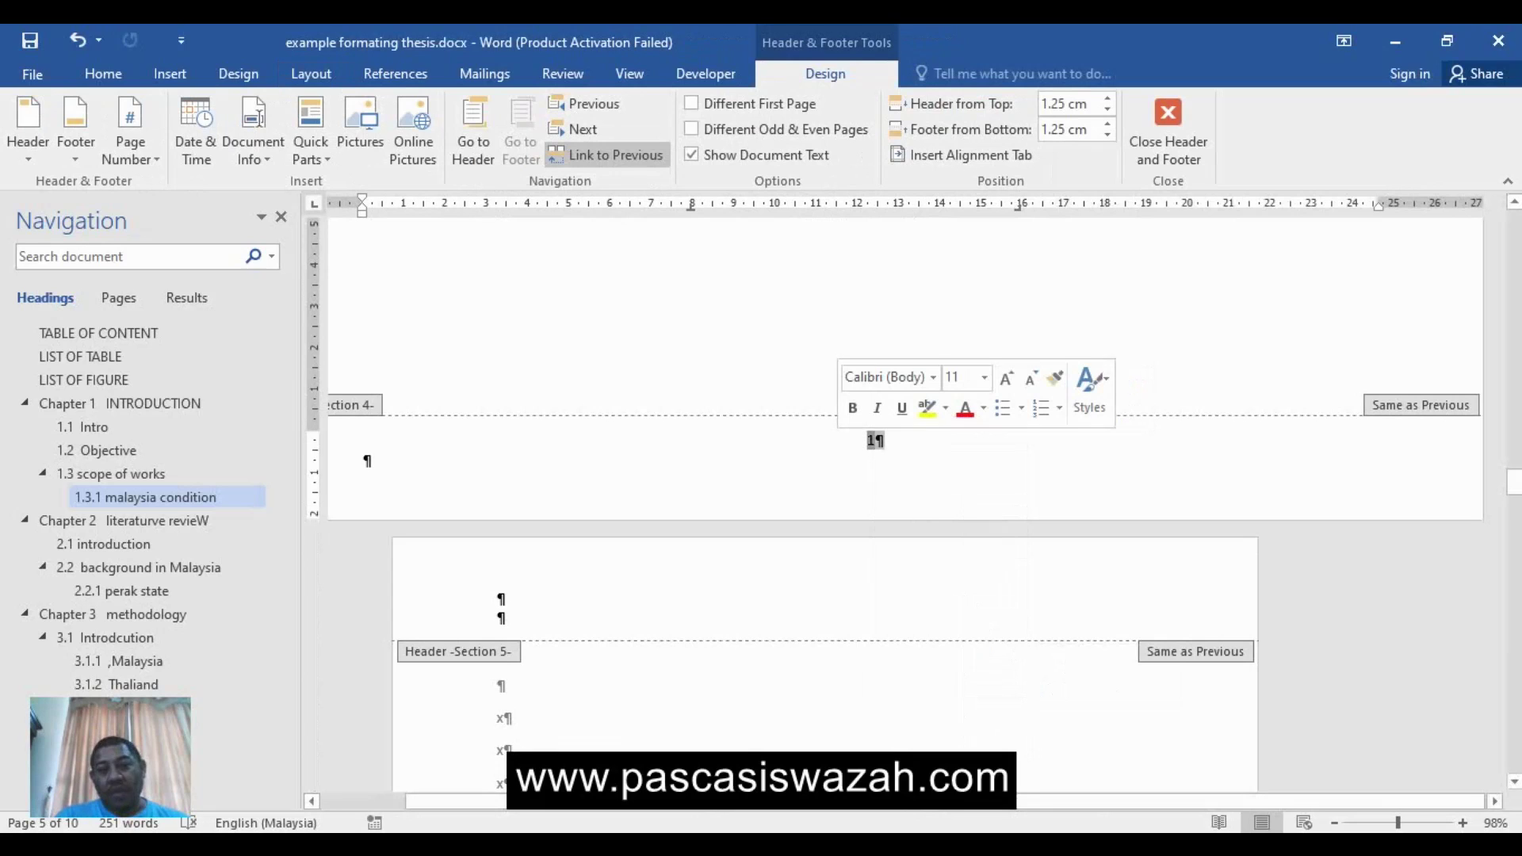
right_click(874, 441)
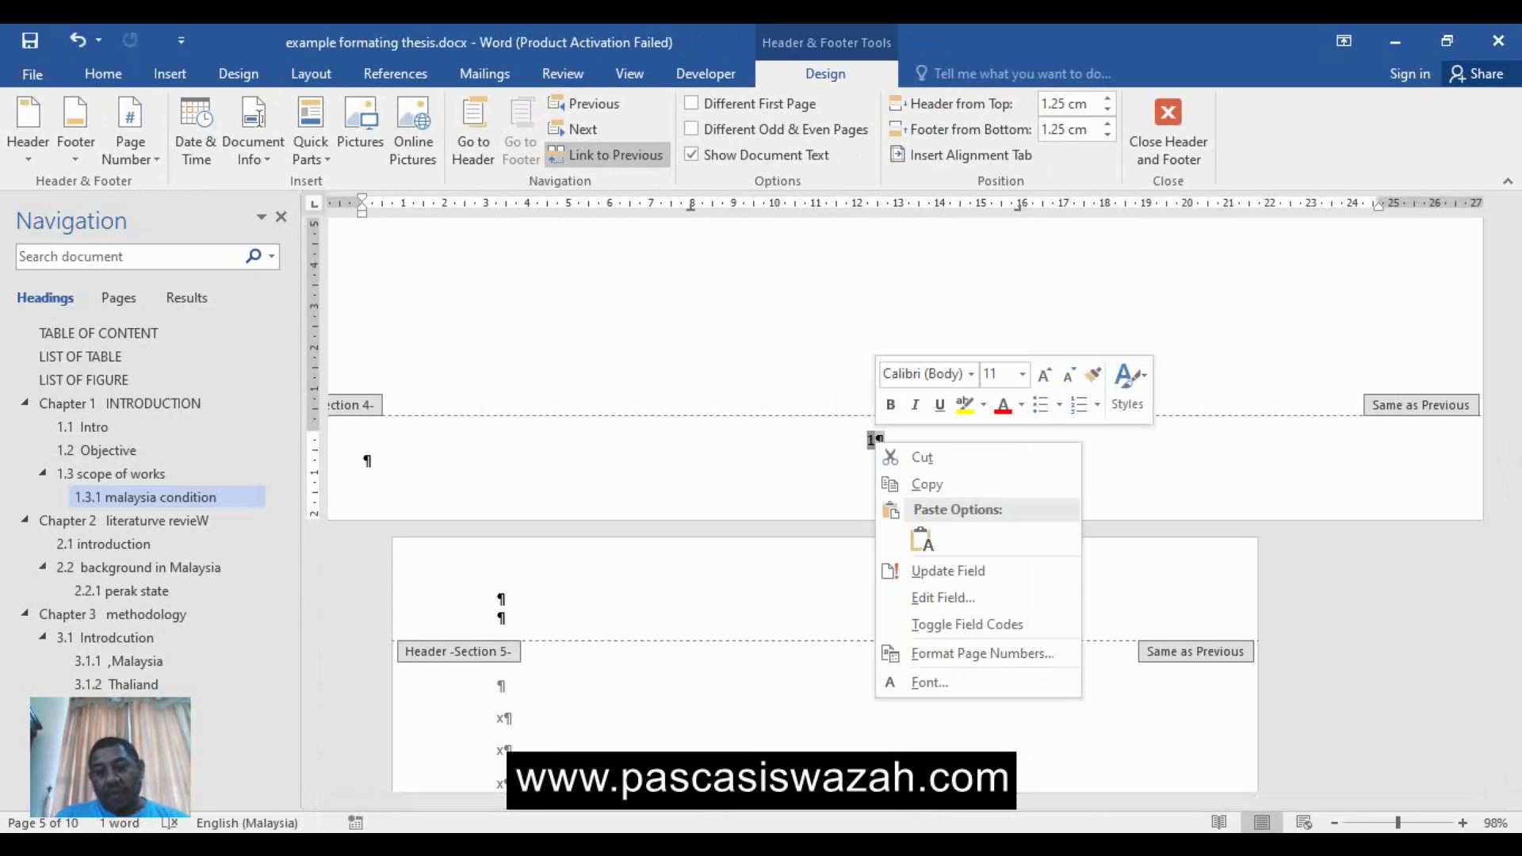
left_click(981, 653)
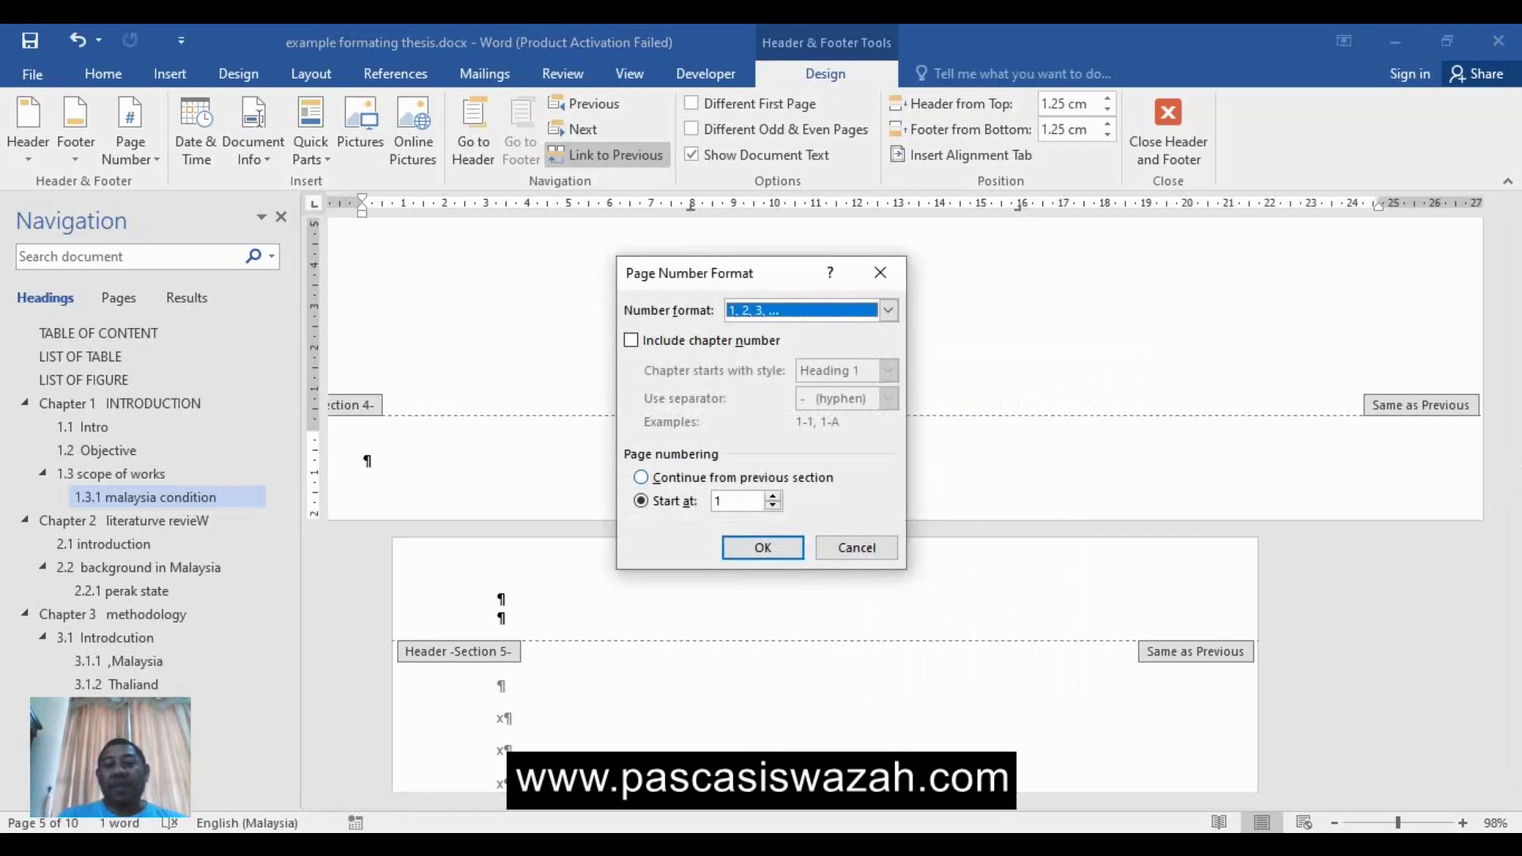
left_click(641, 478)
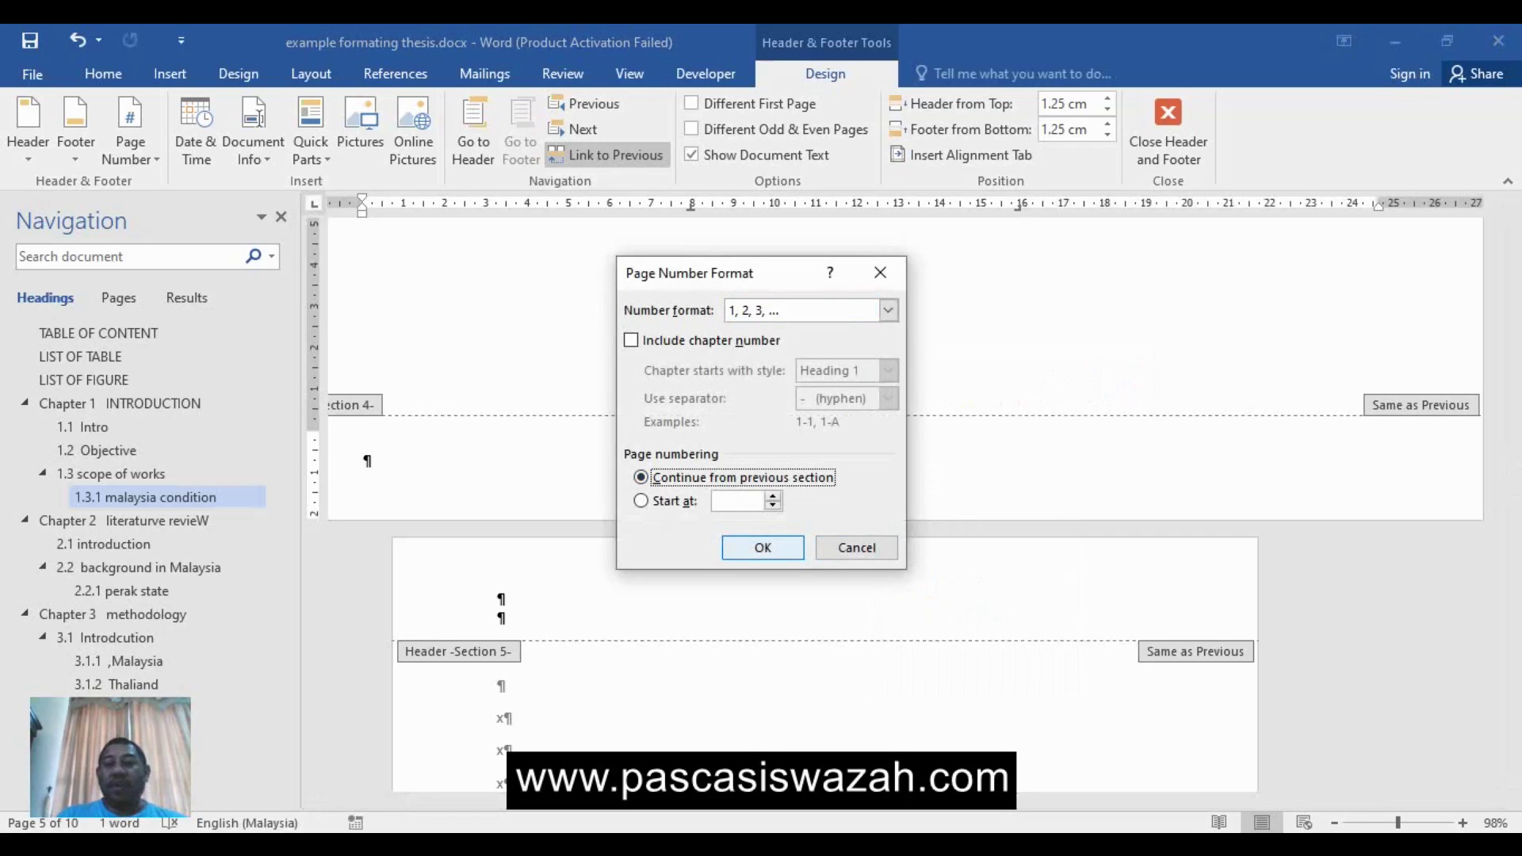
left_click(762, 547)
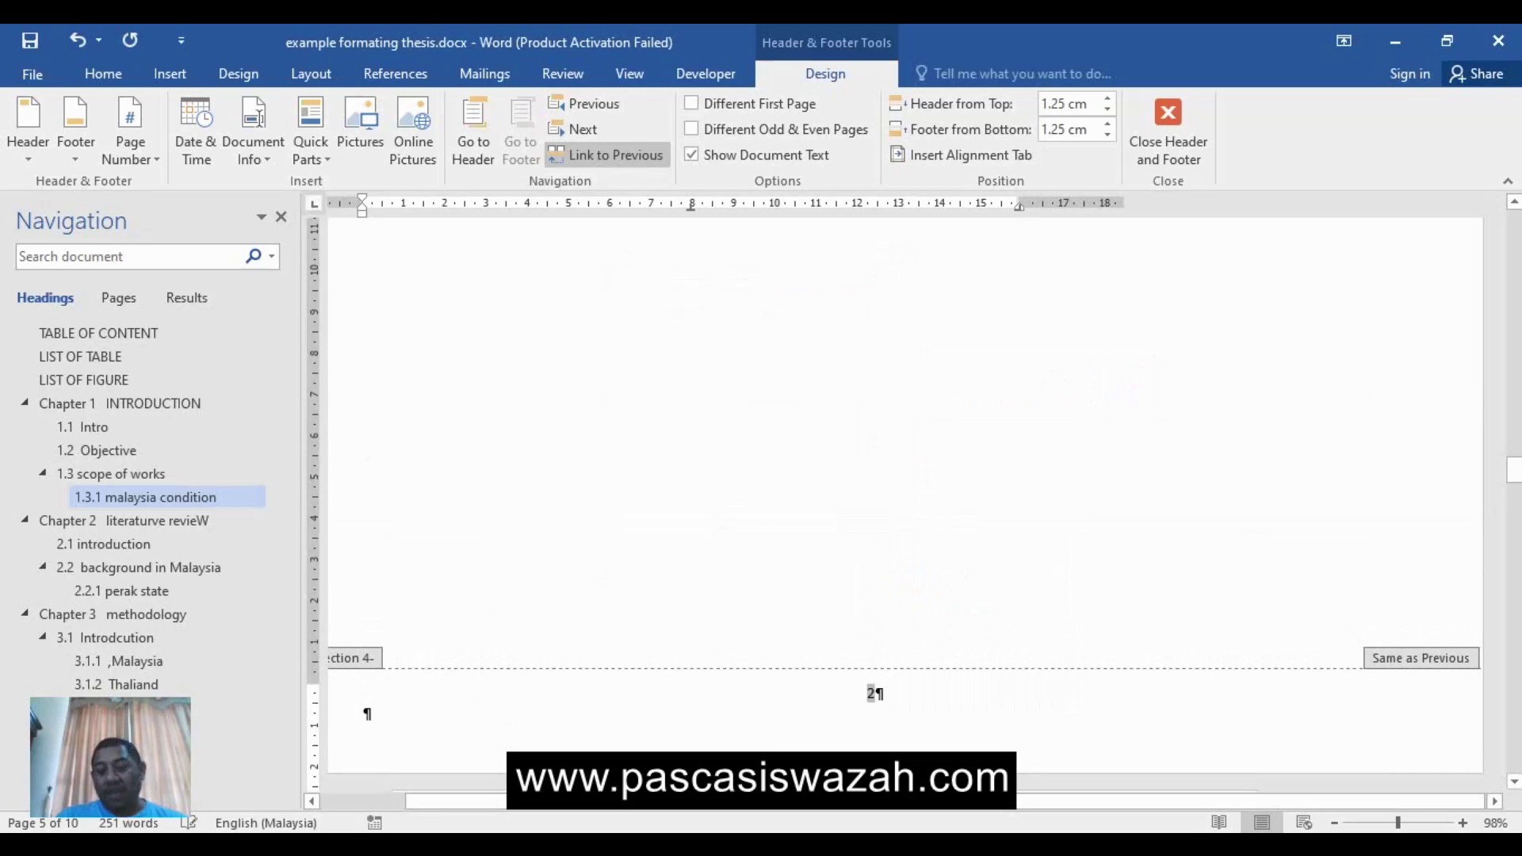
left_click(367, 714)
scroll(903, 492, "down", 5)
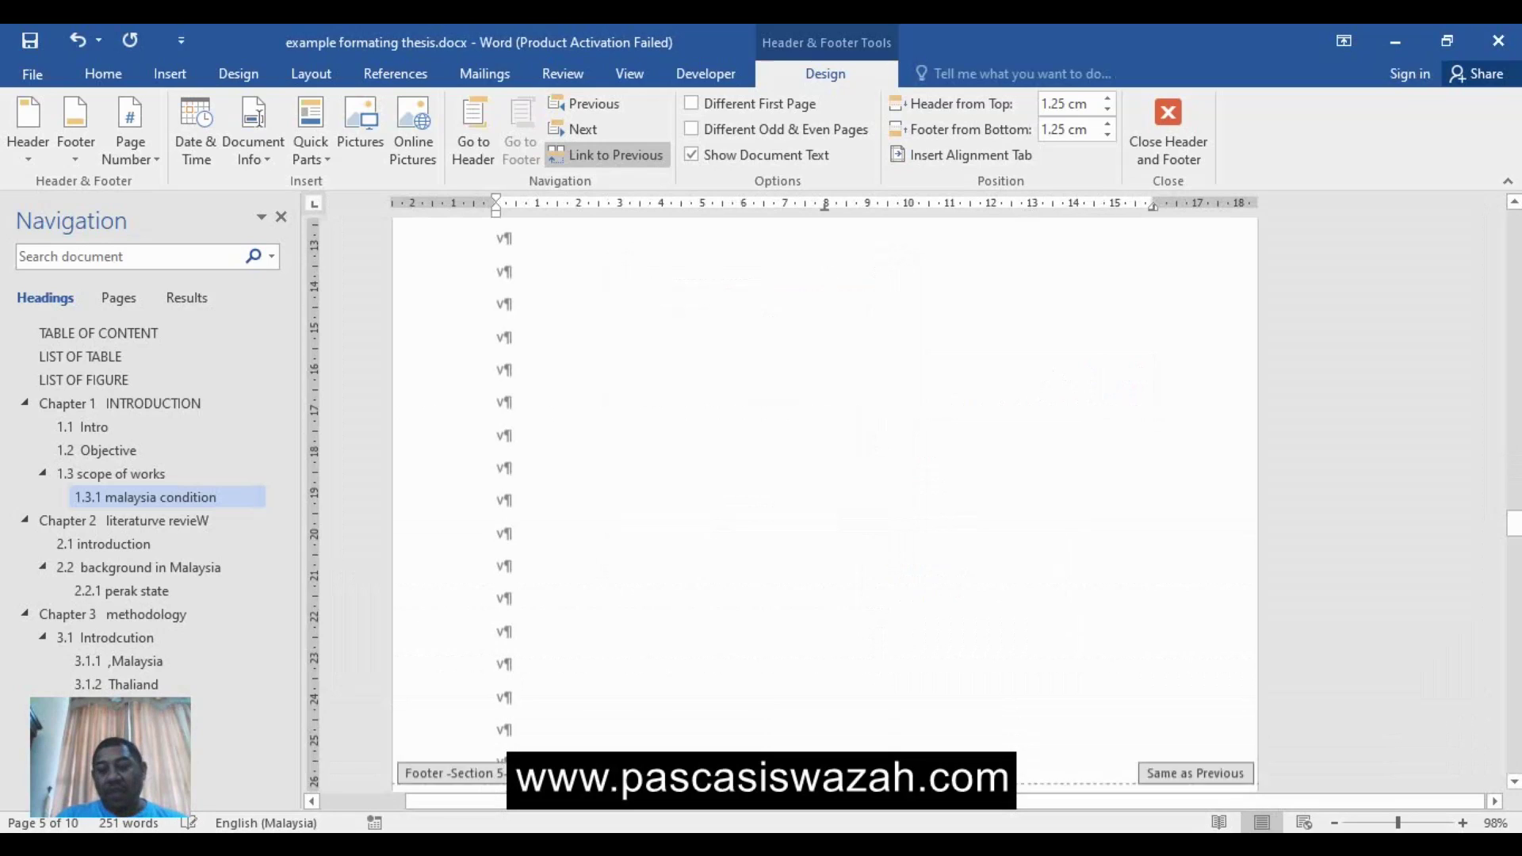
left_click(500, 784)
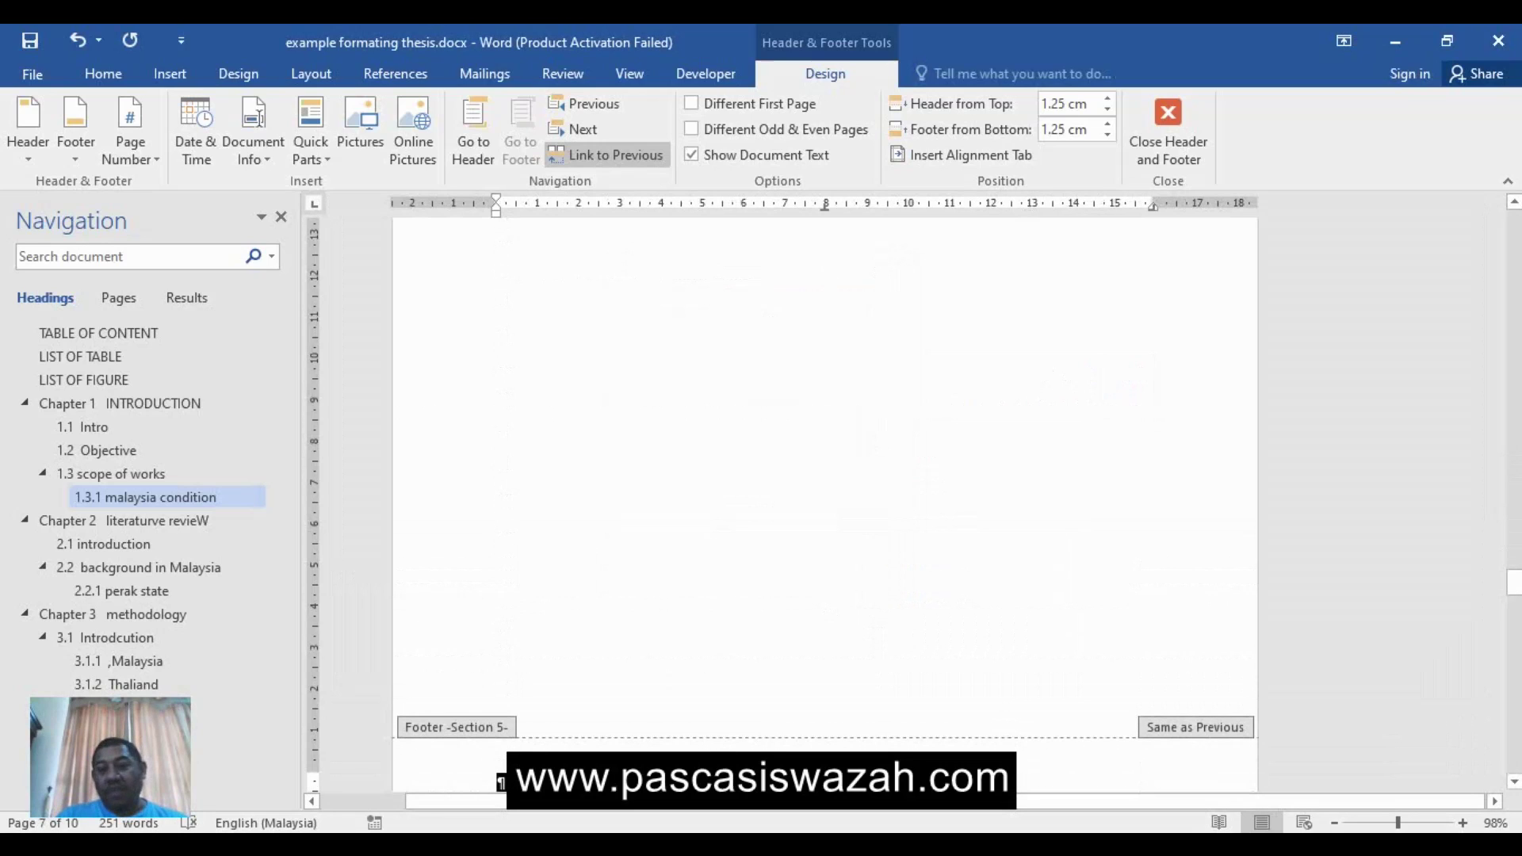
left_click(500, 783)
mouse_move(1514, 582)
left_mouse_down()
mouse_move(1514, 614)
mouse_move(1514, 551)
mouse_move(1514, 595)
left_mouse_up()
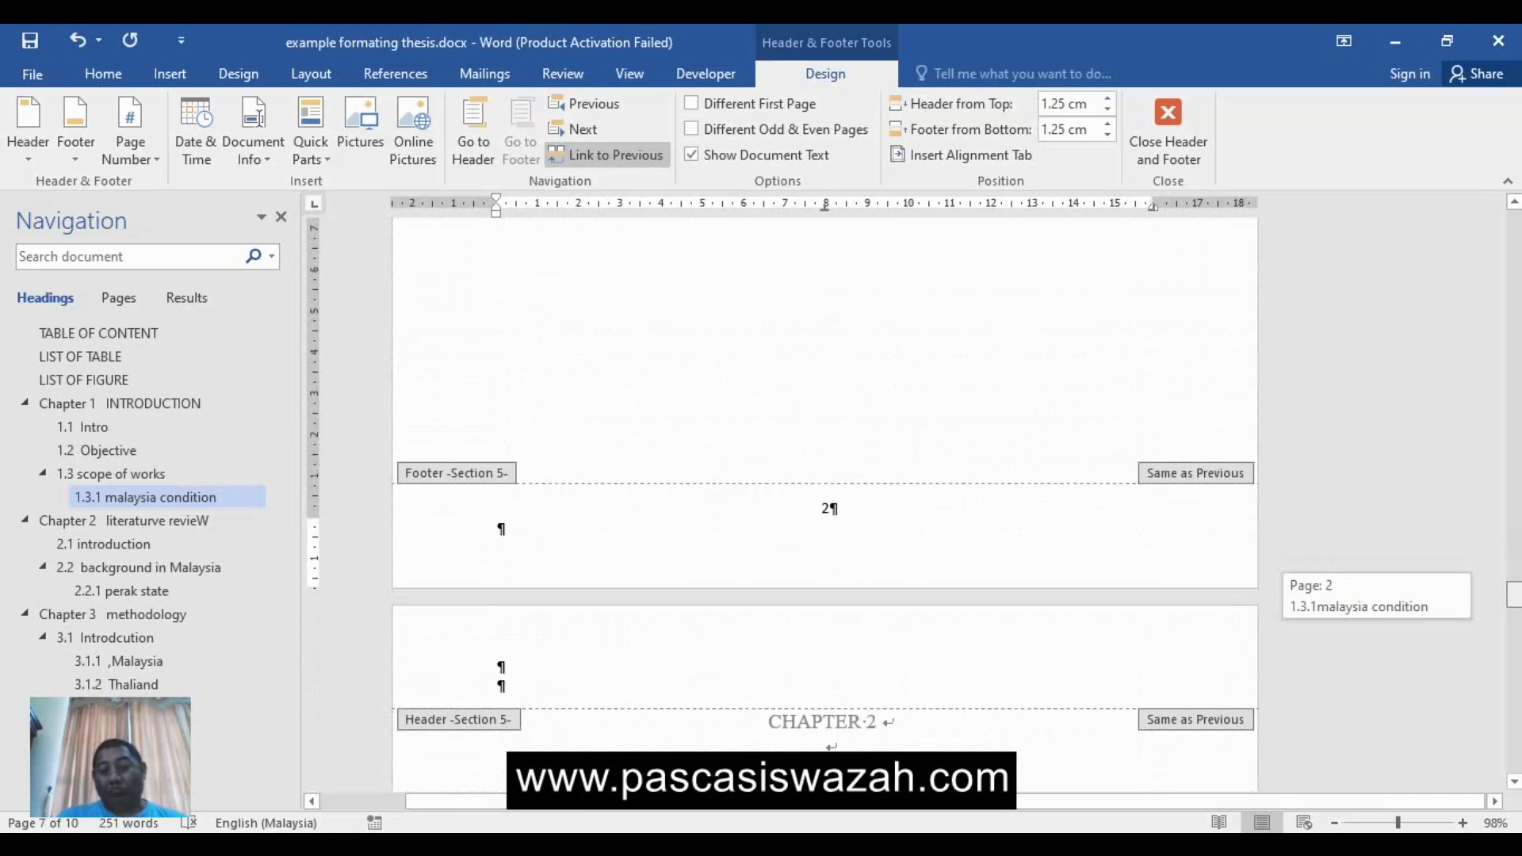
mouse_move(1514, 594)
left_mouse_down()
mouse_move(1514, 446)
mouse_move(1514, 537)
left_mouse_up()
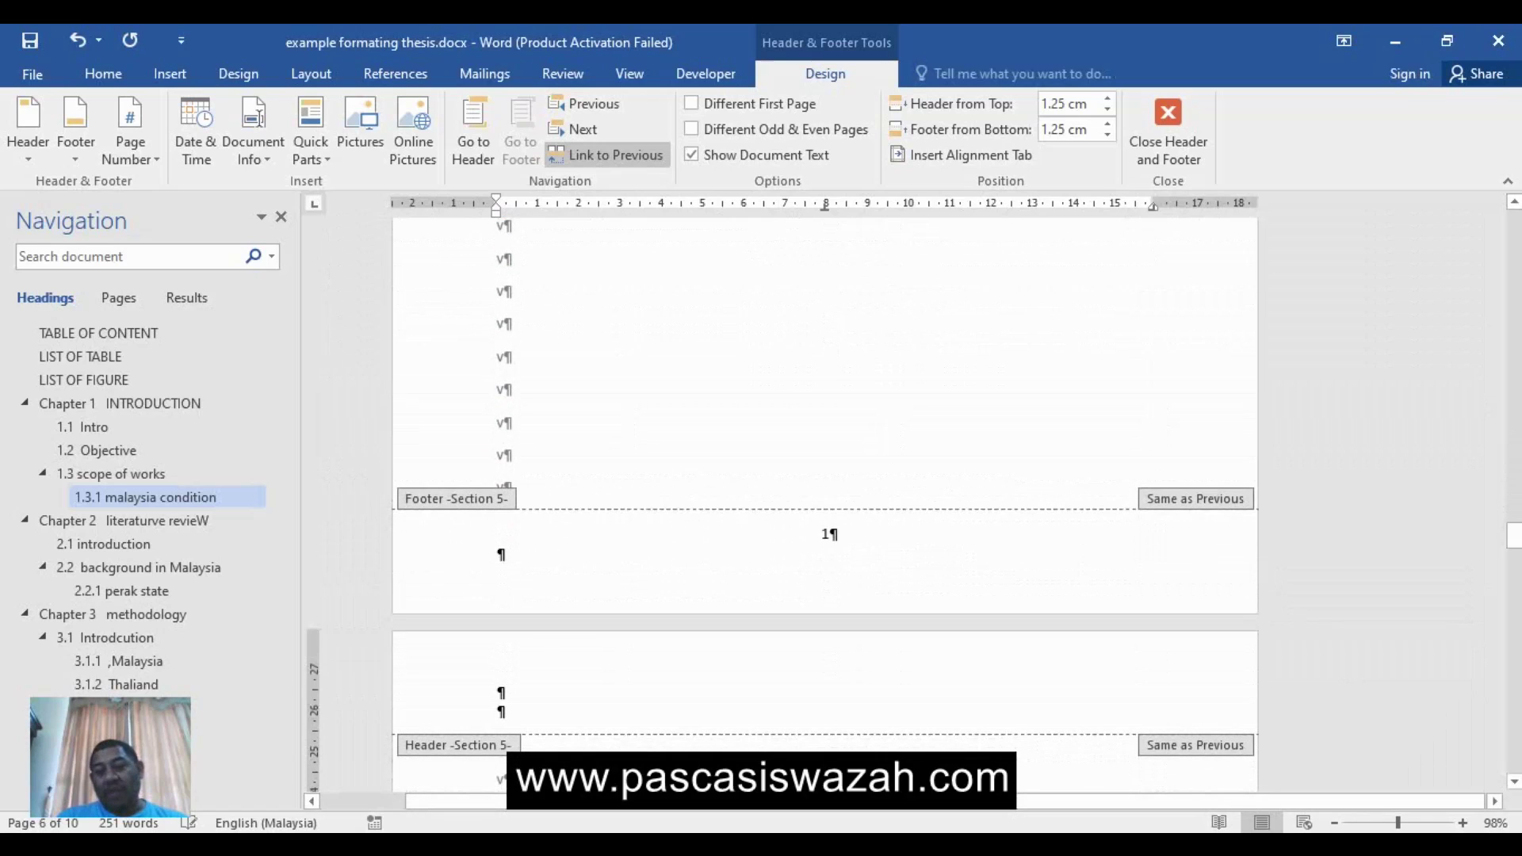
Format the section 5 footer number to continue from the previous section, showing 3.
left_click(832, 533)
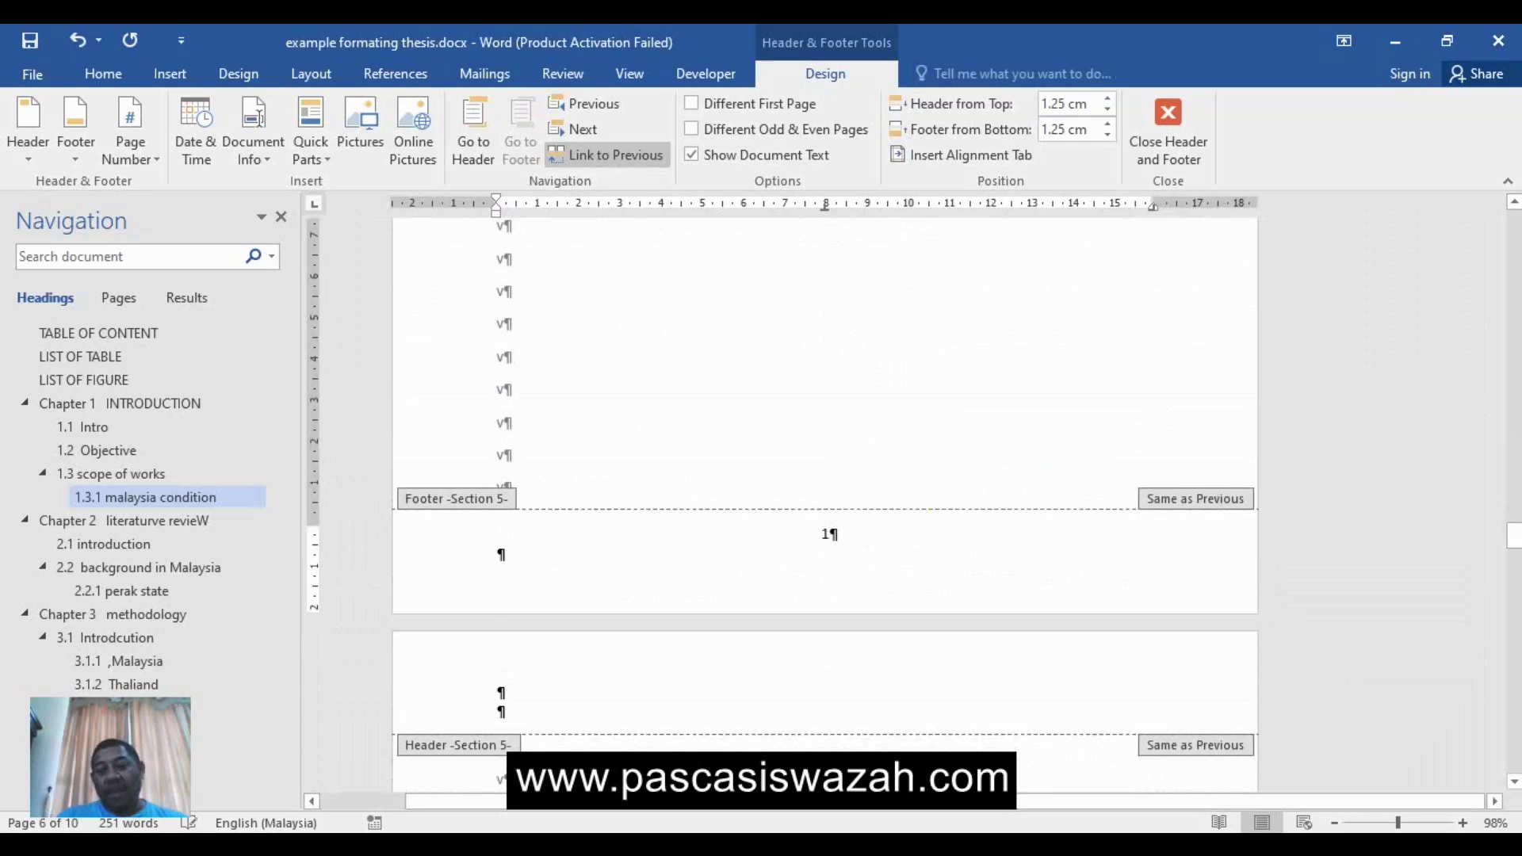
double_click(830, 534)
right_click(829, 534)
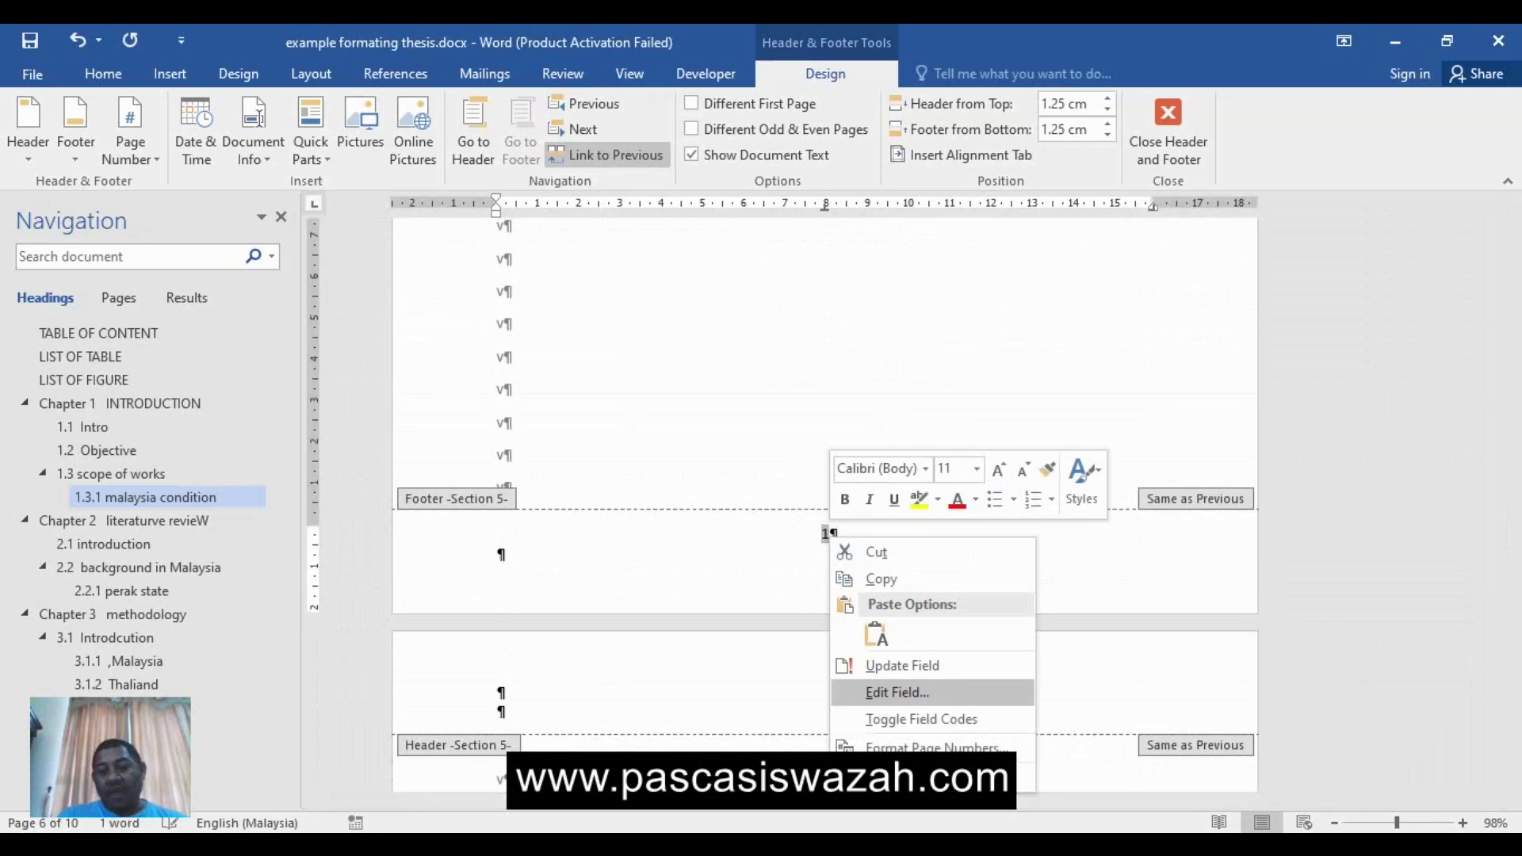
left_click(935, 747)
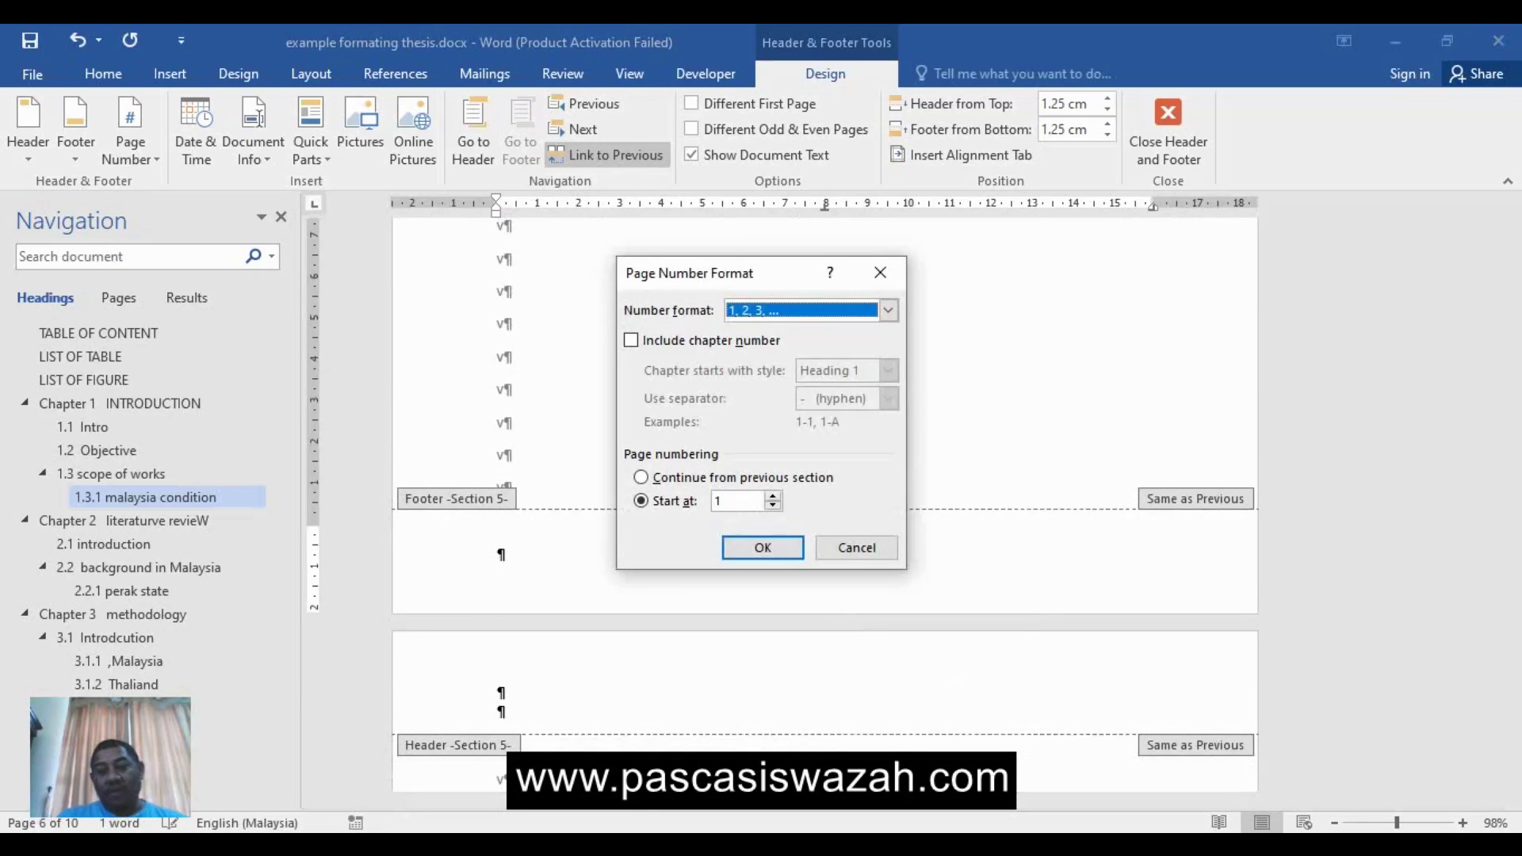
left_click(641, 477)
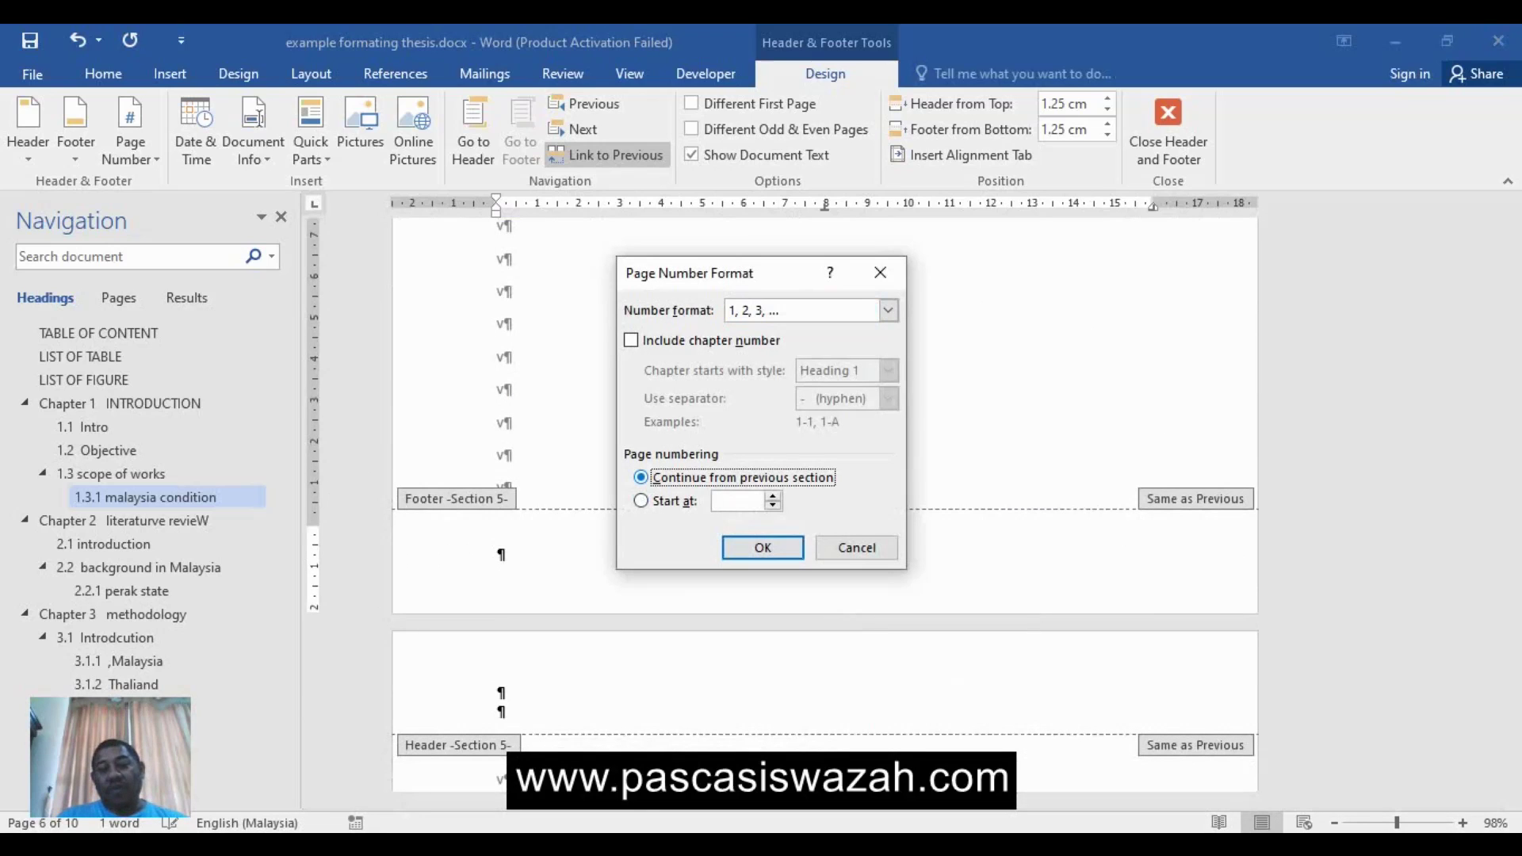
left_click(763, 547)
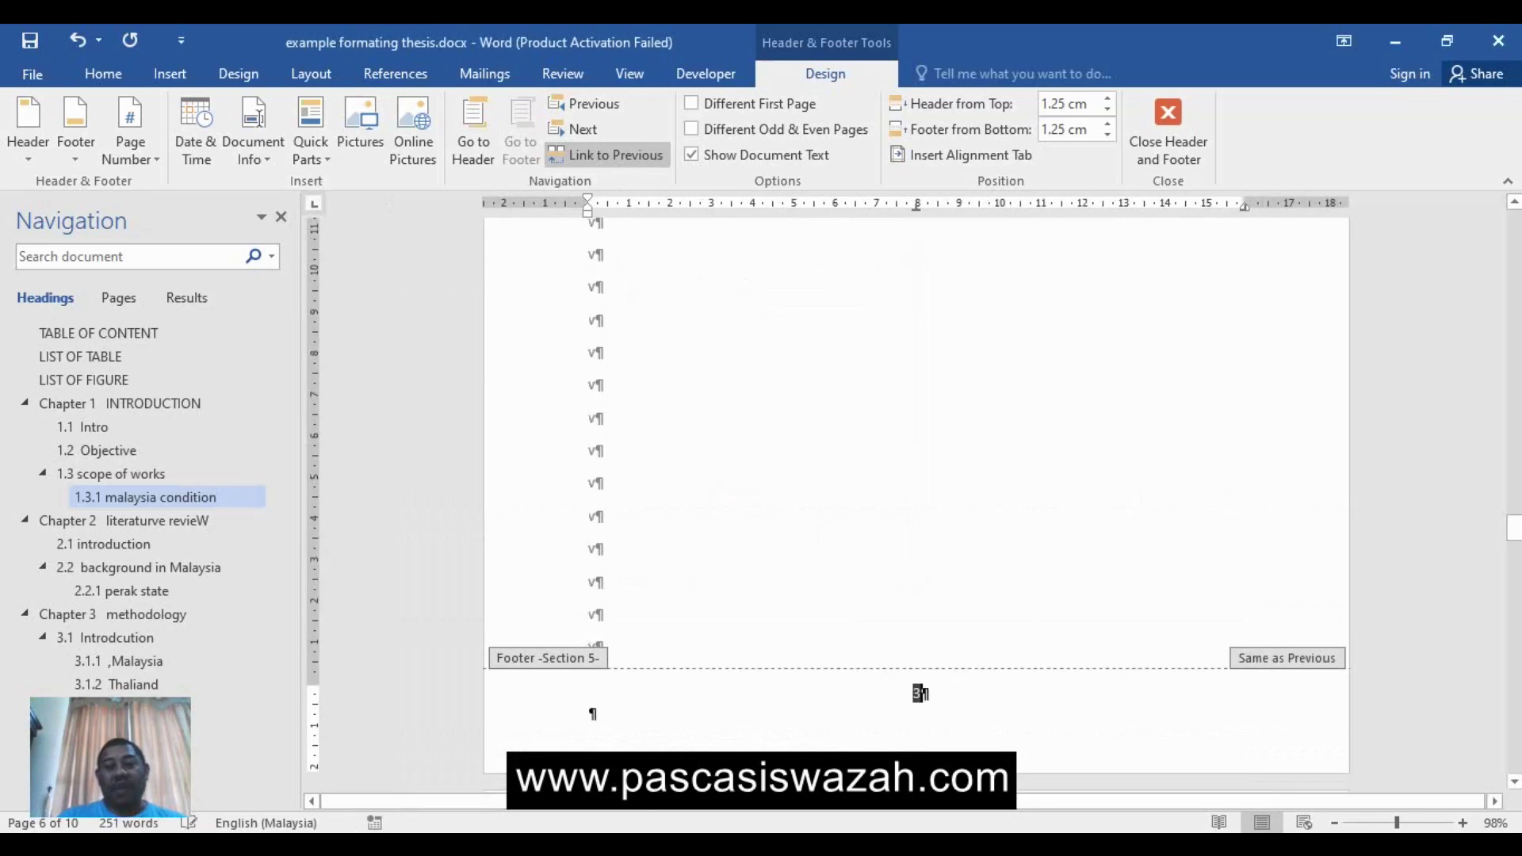
Select the footer page number 3, then zoom out to view the thesis pages.
double_click(919, 693)
double_click(919, 693)
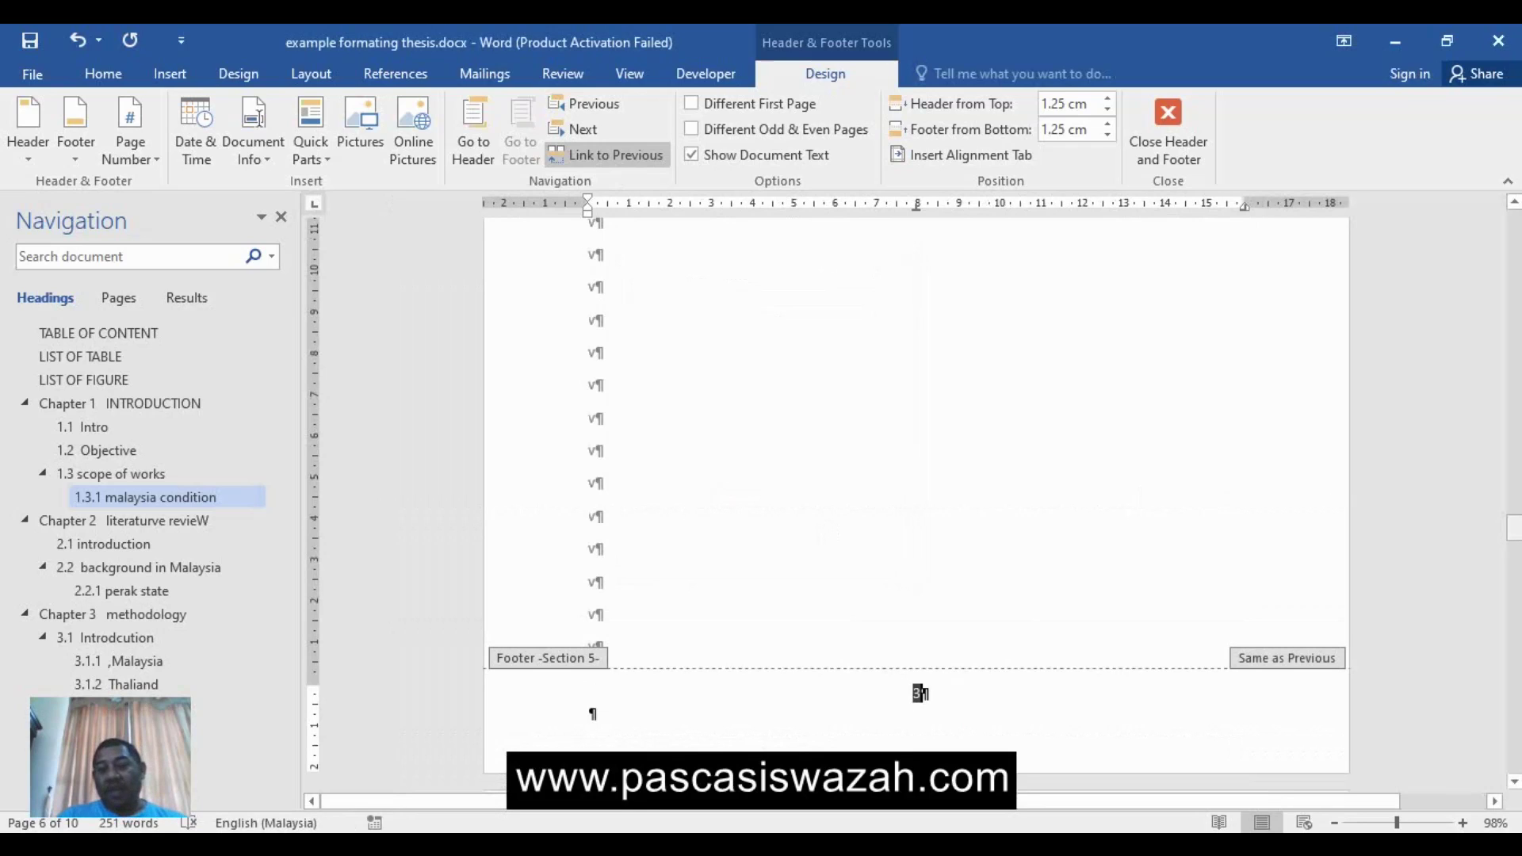
scroll(890, 476, "down", 1)
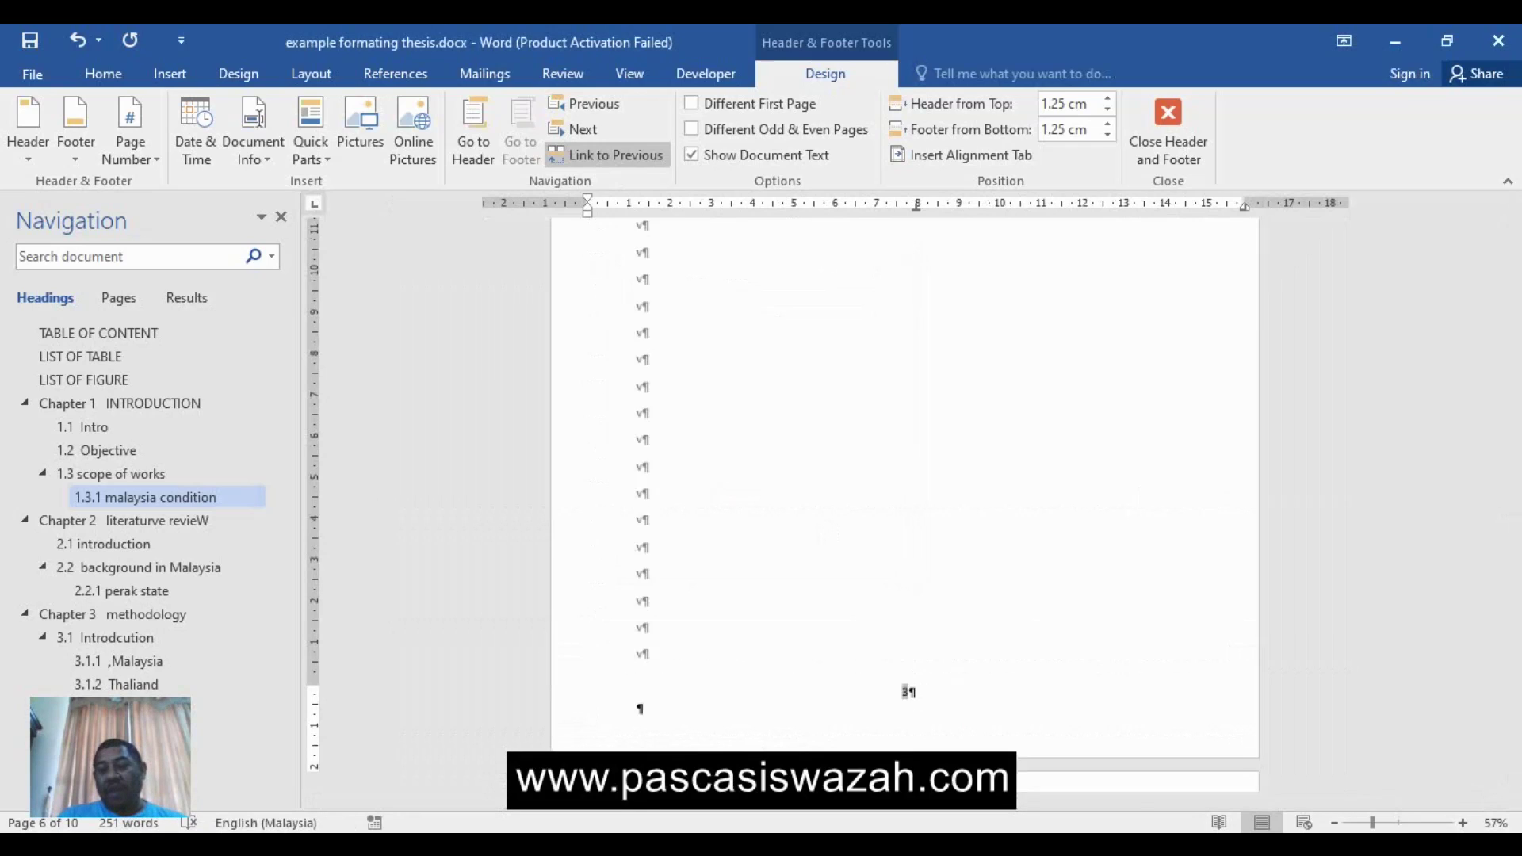
scroll(890, 476, "down", 3)
scroll(916, 515, "down", 1)
scroll(915, 516, "down", 2)
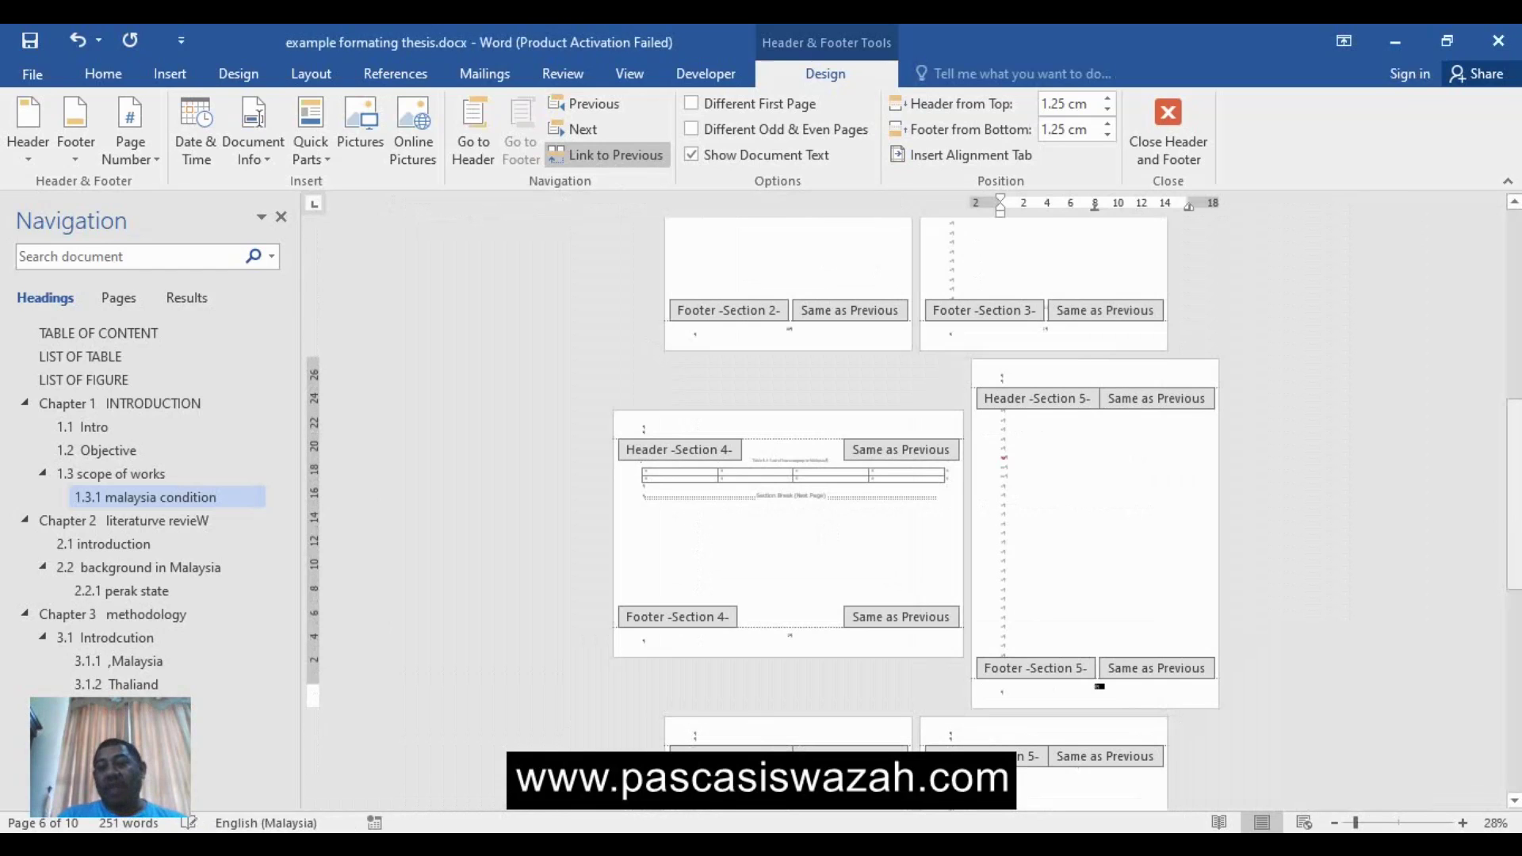
left_click_drag(1514, 496, 1514, 410)
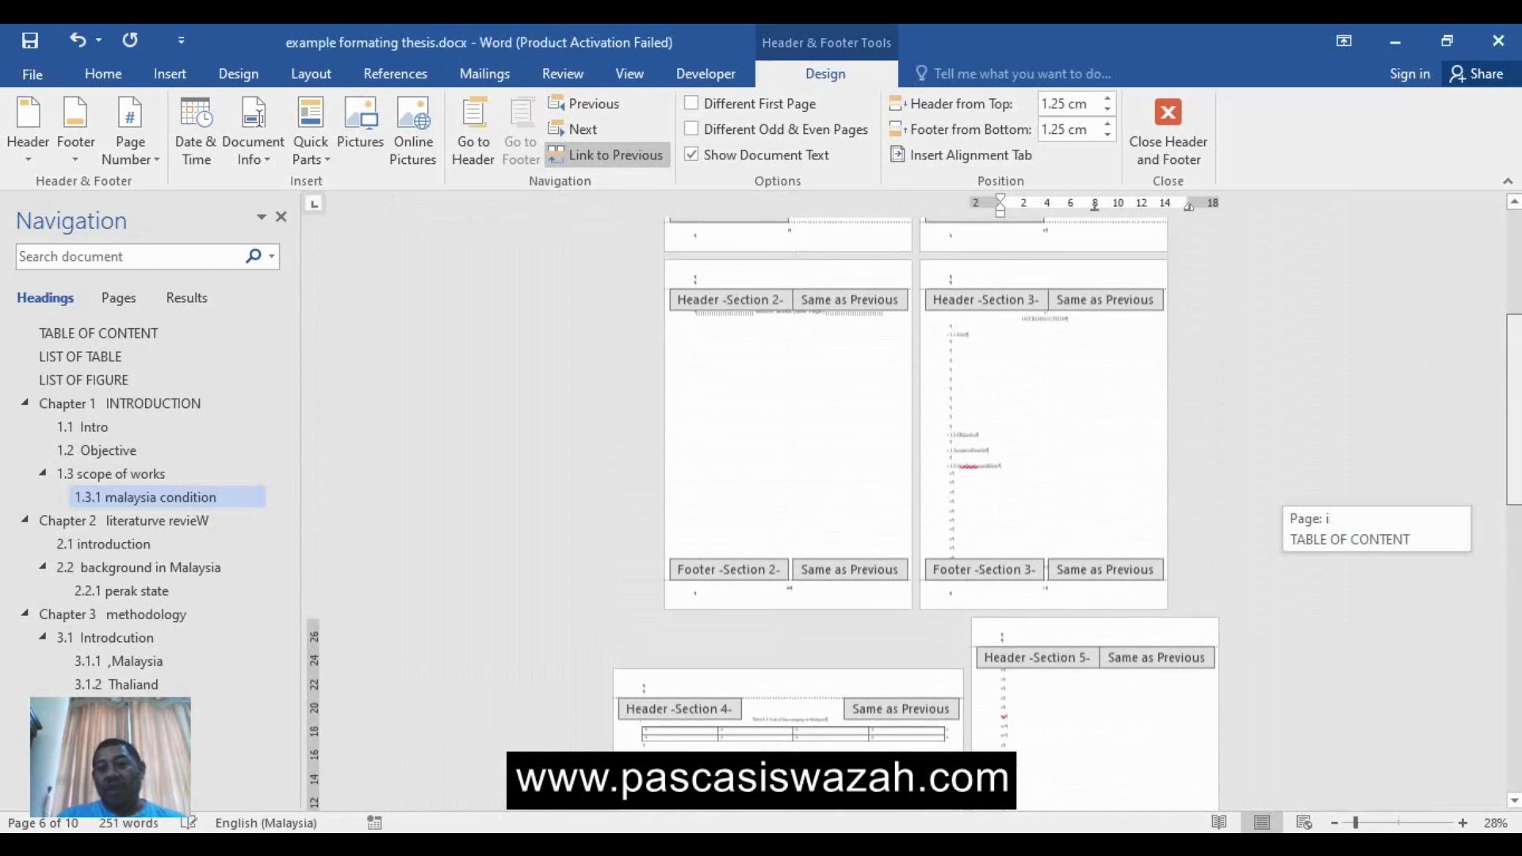
left_click_drag(1514, 410, 1514, 434)
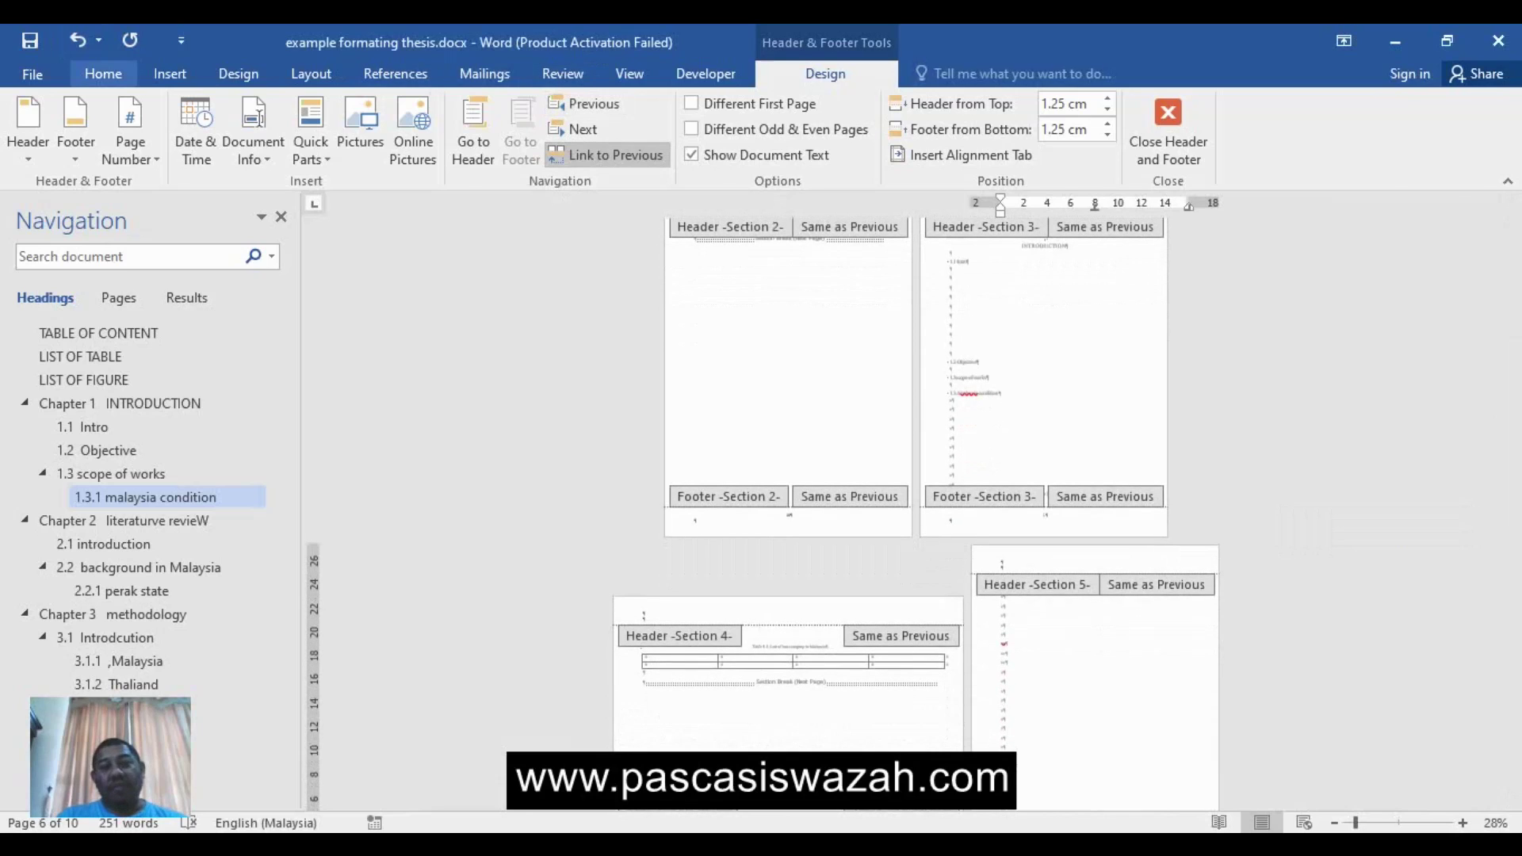
Turn off Show/Hide ¶ on the Home tab to hide the paragraph and section-break marks.
left_click(103, 73)
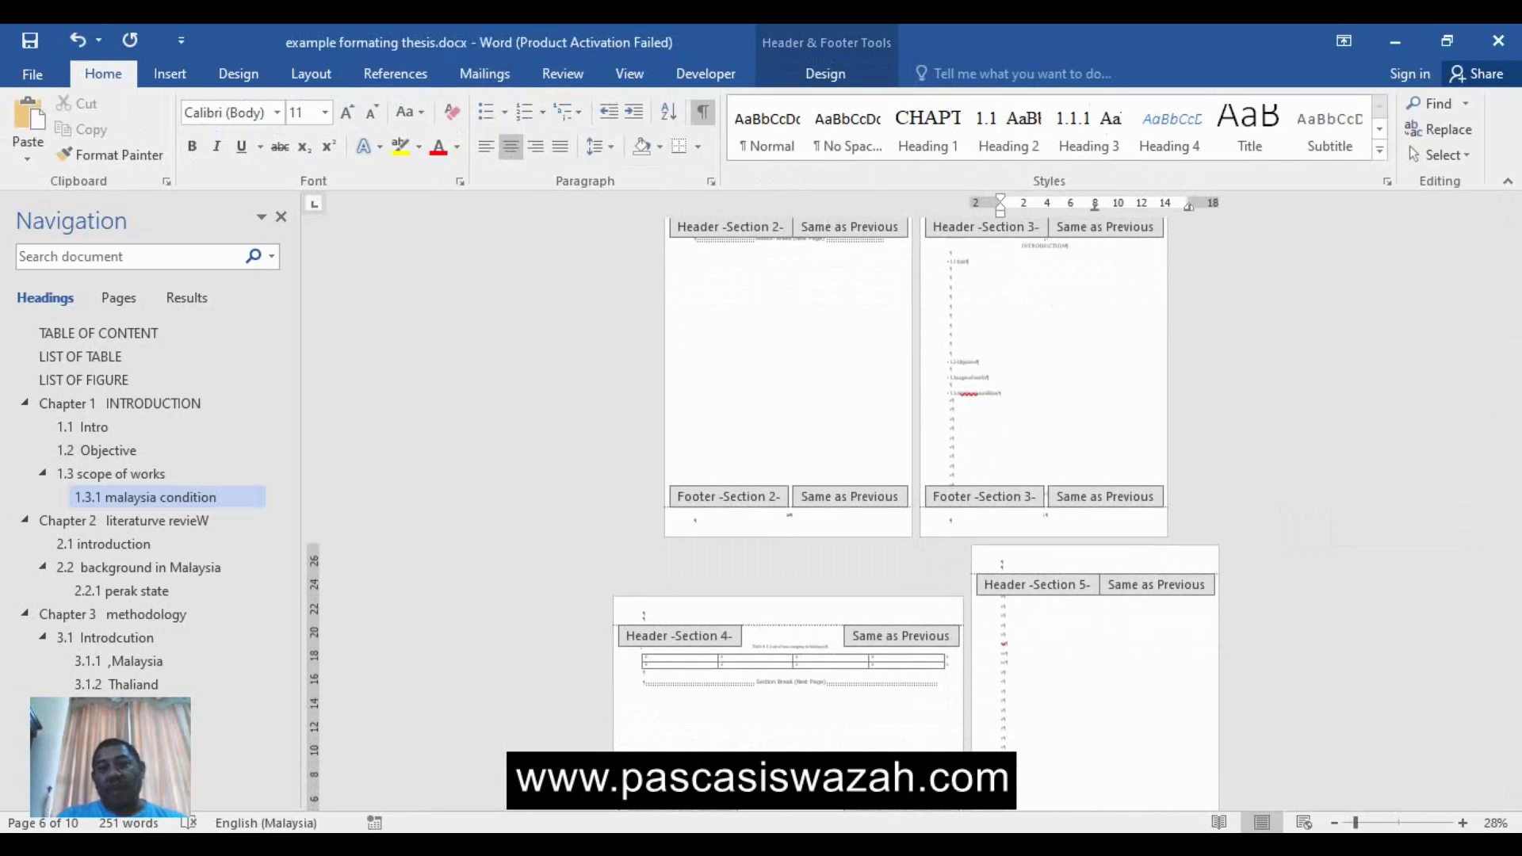
left_click(703, 112)
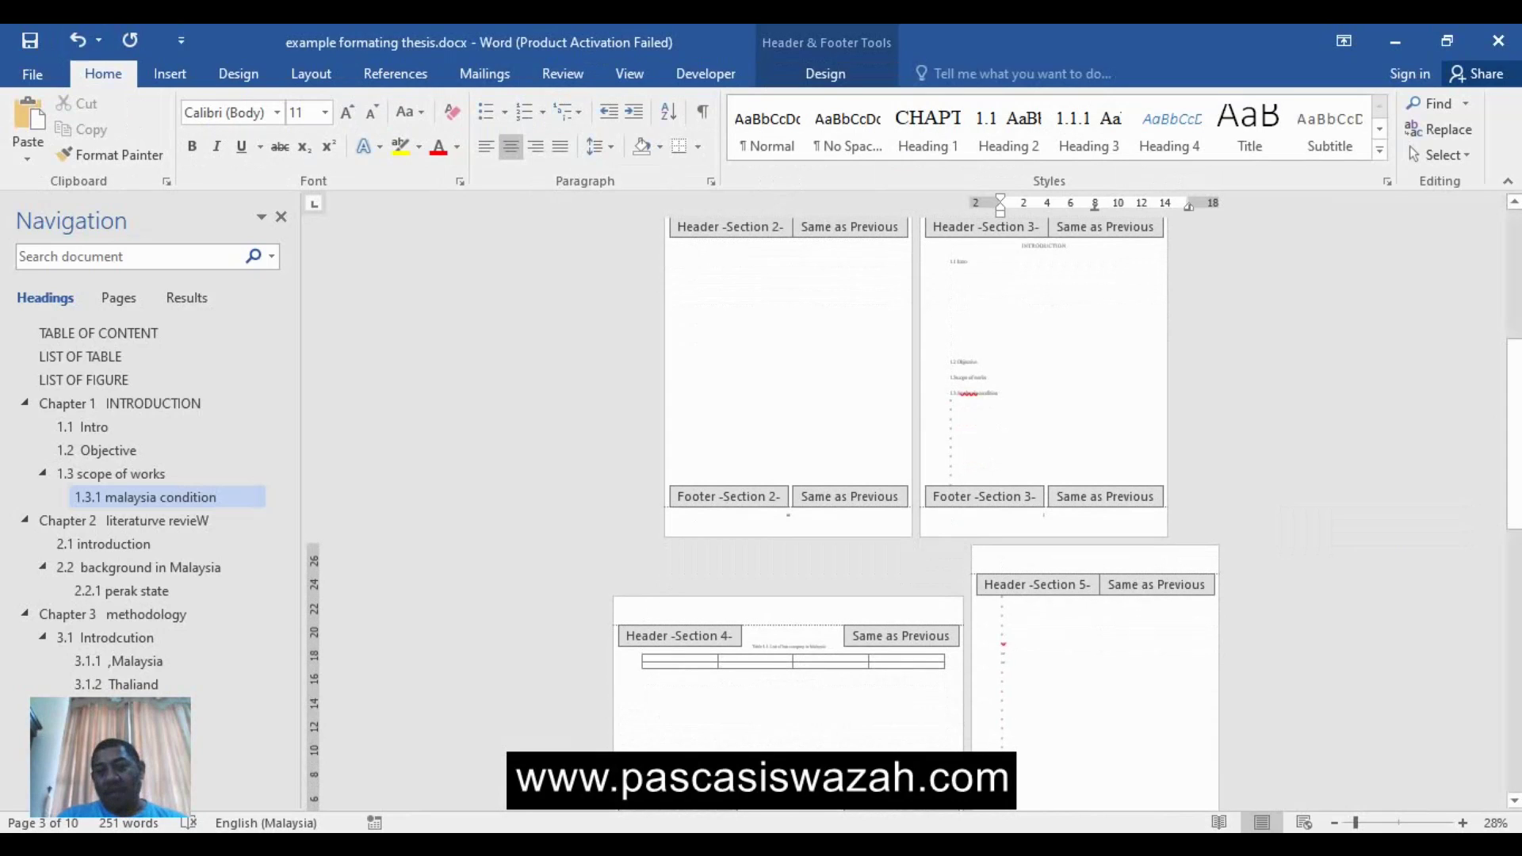
left_click_drag(1514, 380, 1514, 353)
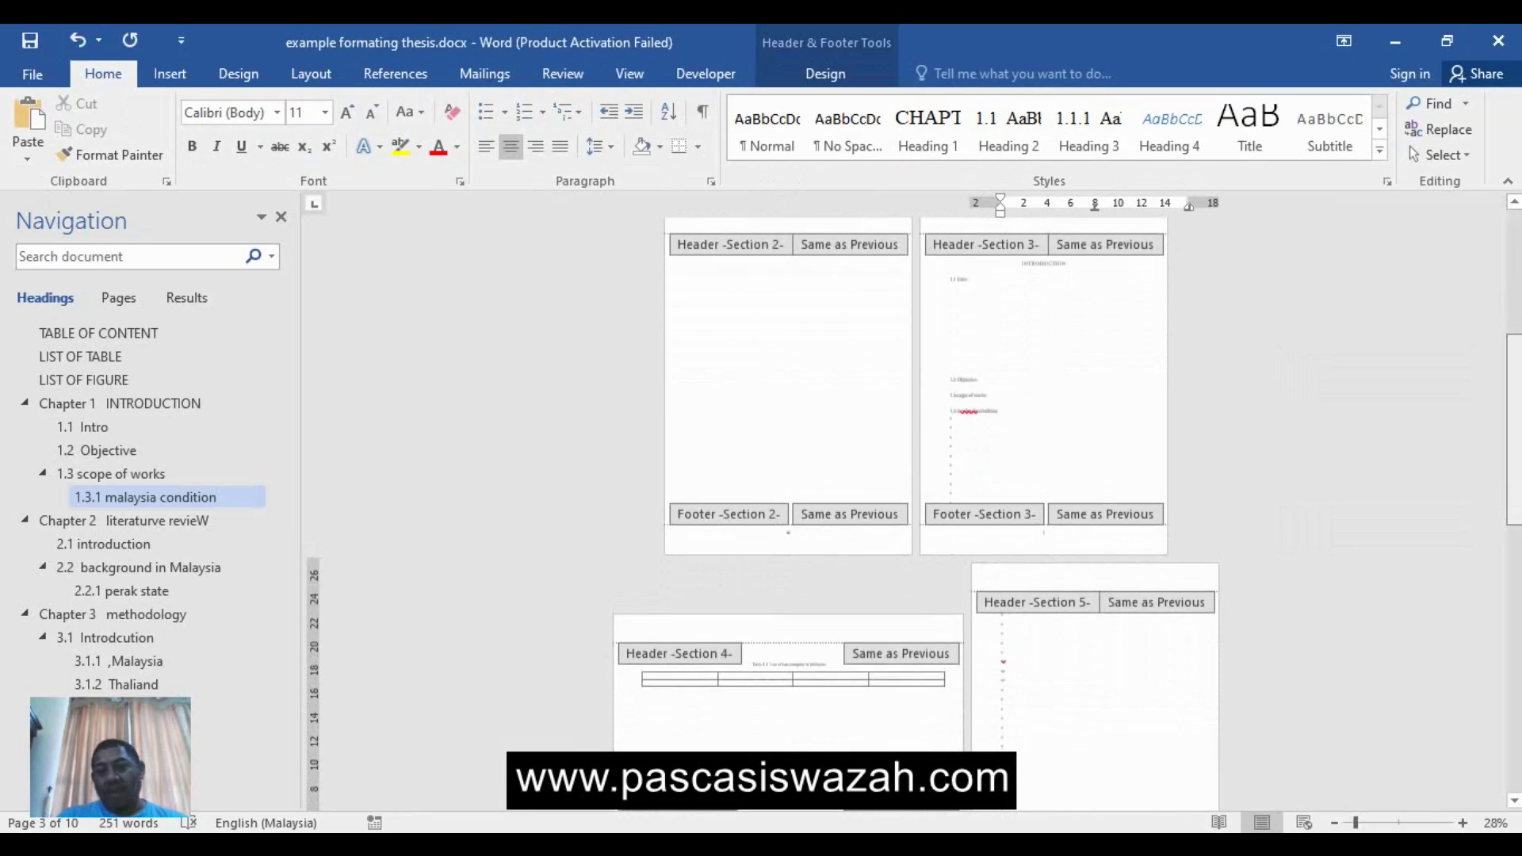
left_click_drag(1514, 353, 1514, 376)
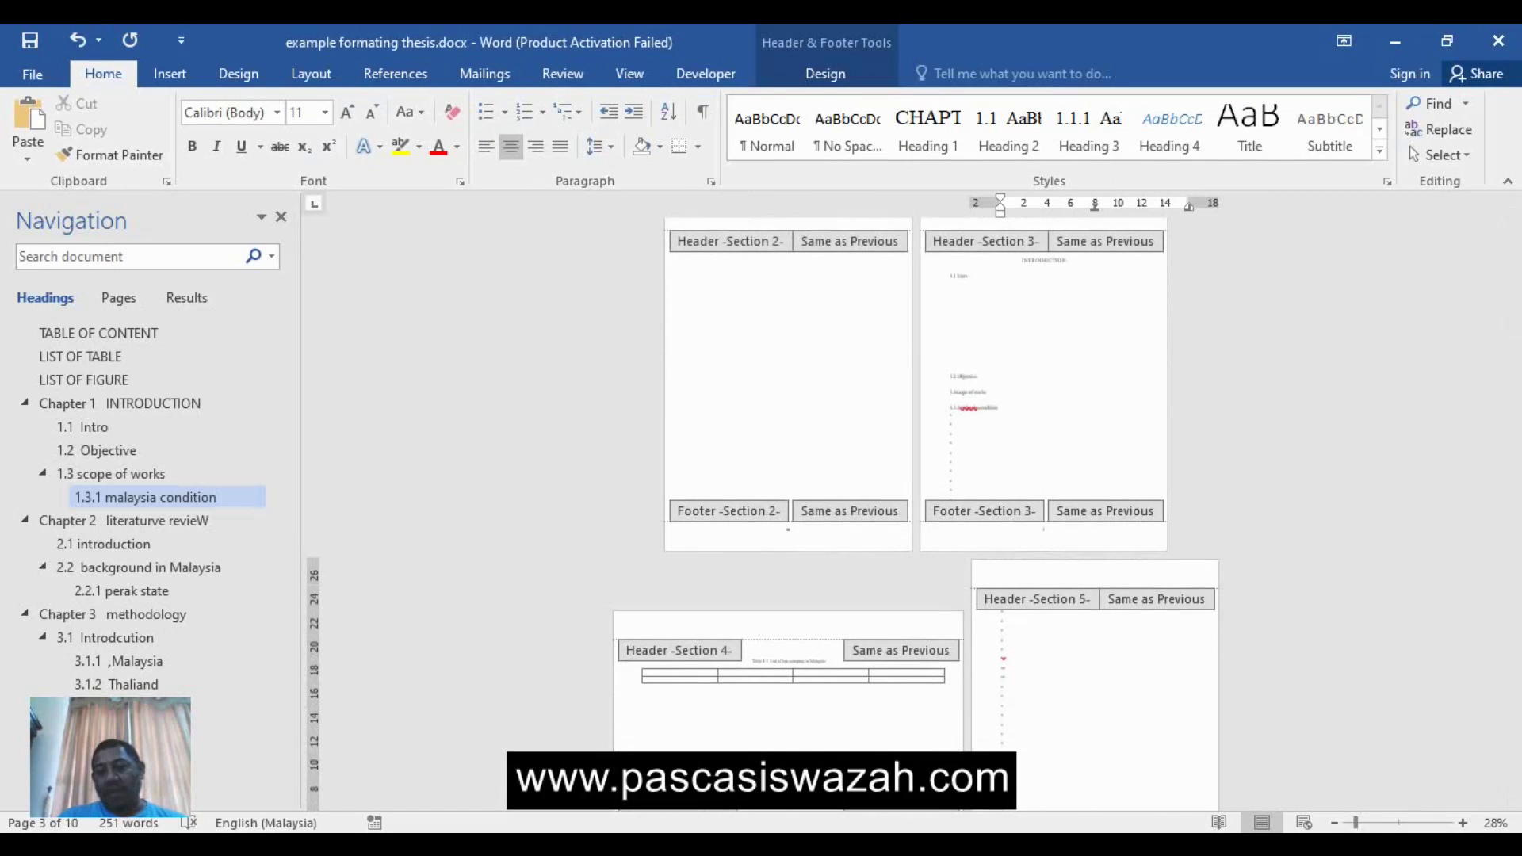
scroll(938, 514, "up", 3, "ctrl")
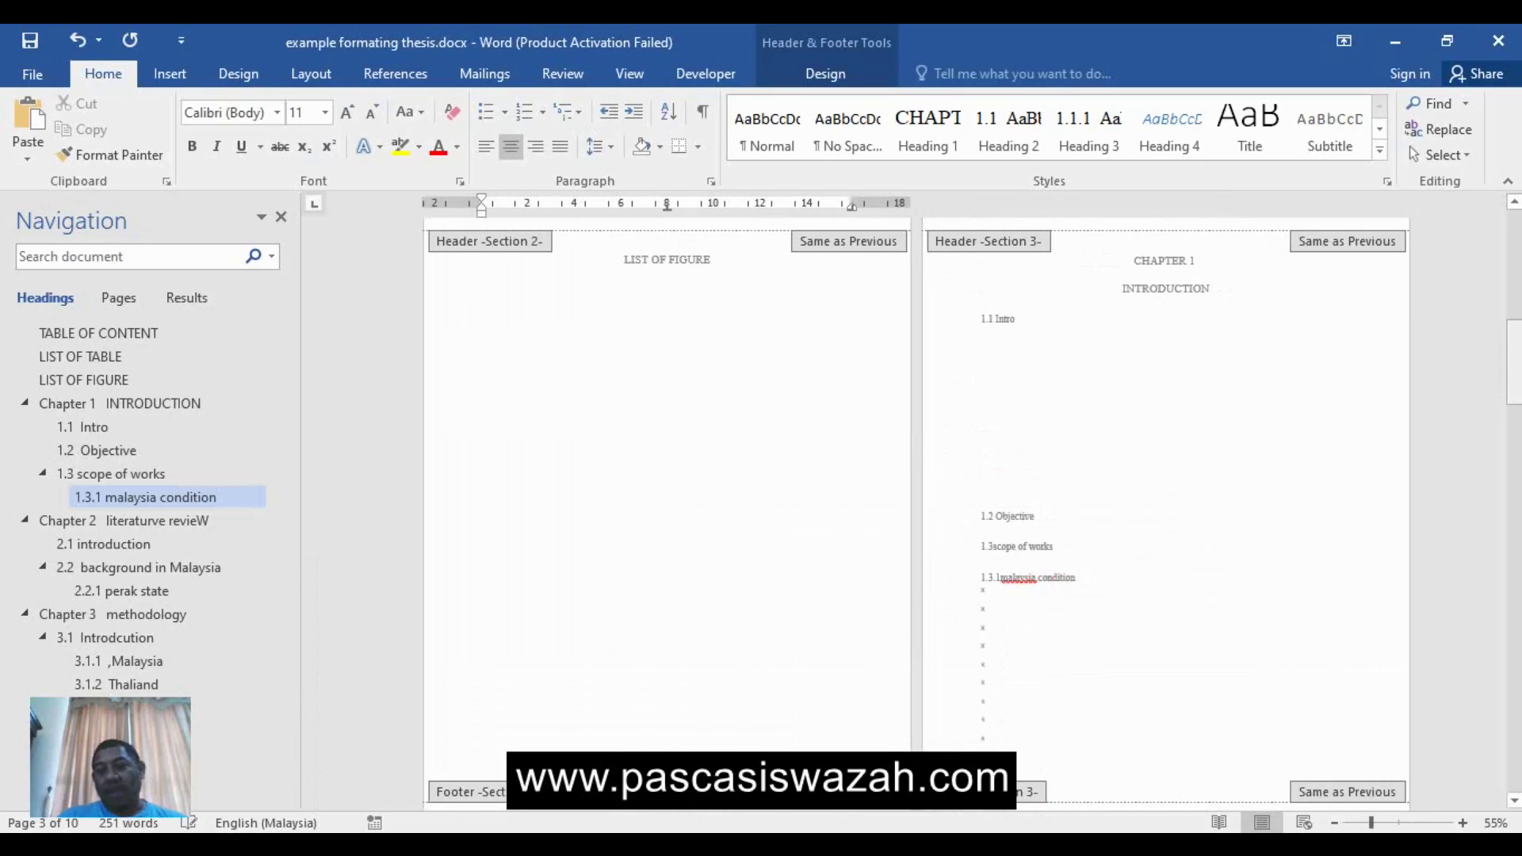
mouse_move(1514, 361)
left_mouse_down()
mouse_move(1514, 497)
mouse_move(1514, 454)
left_mouse_up()
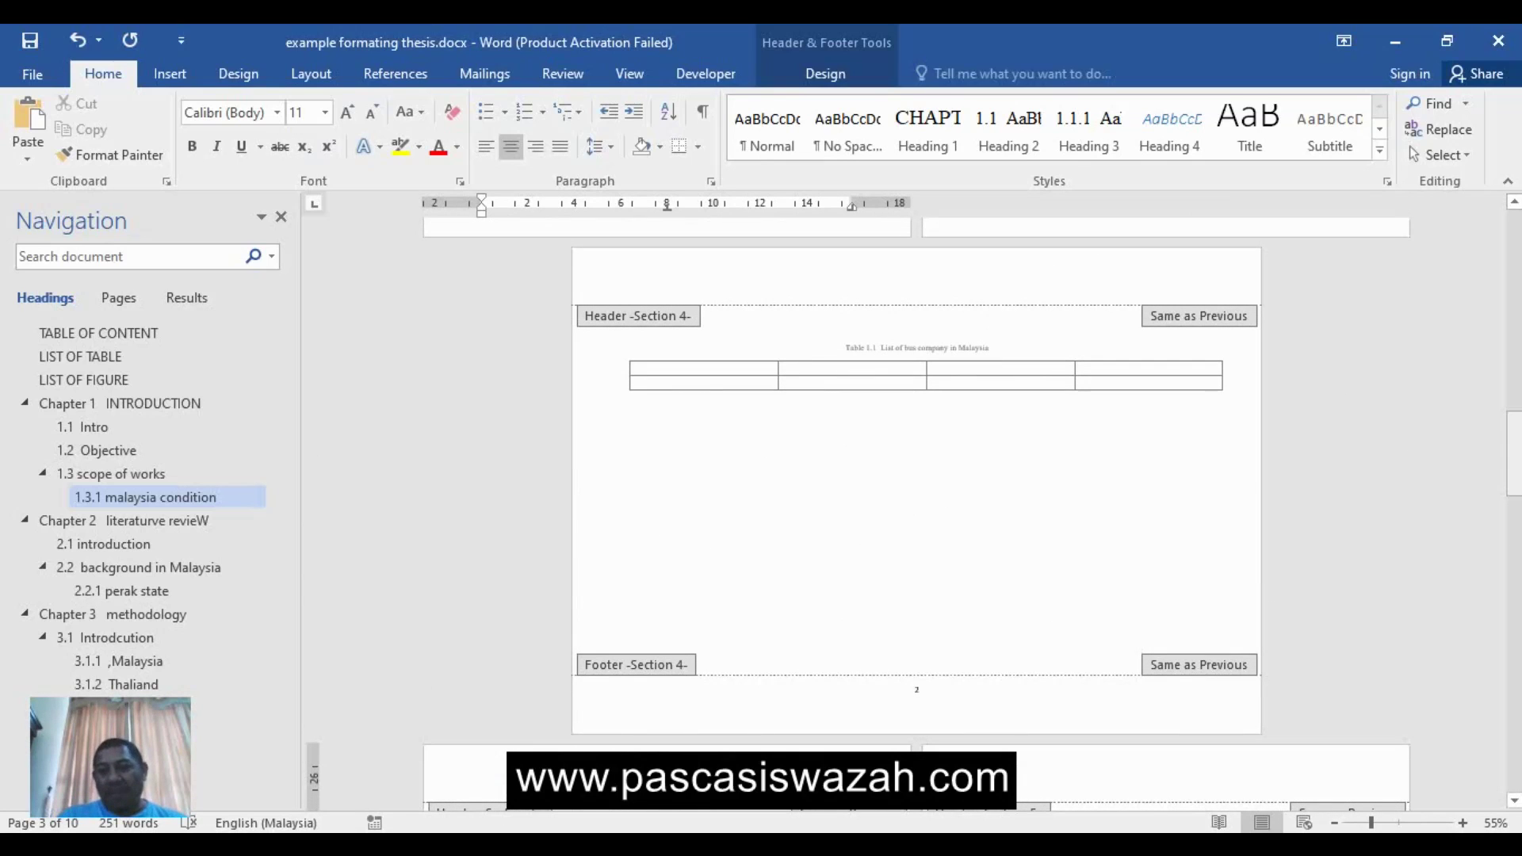
mouse_move(1514, 454)
left_mouse_down()
mouse_move(1515, 474)
mouse_move(1514, 446)
left_mouse_up()
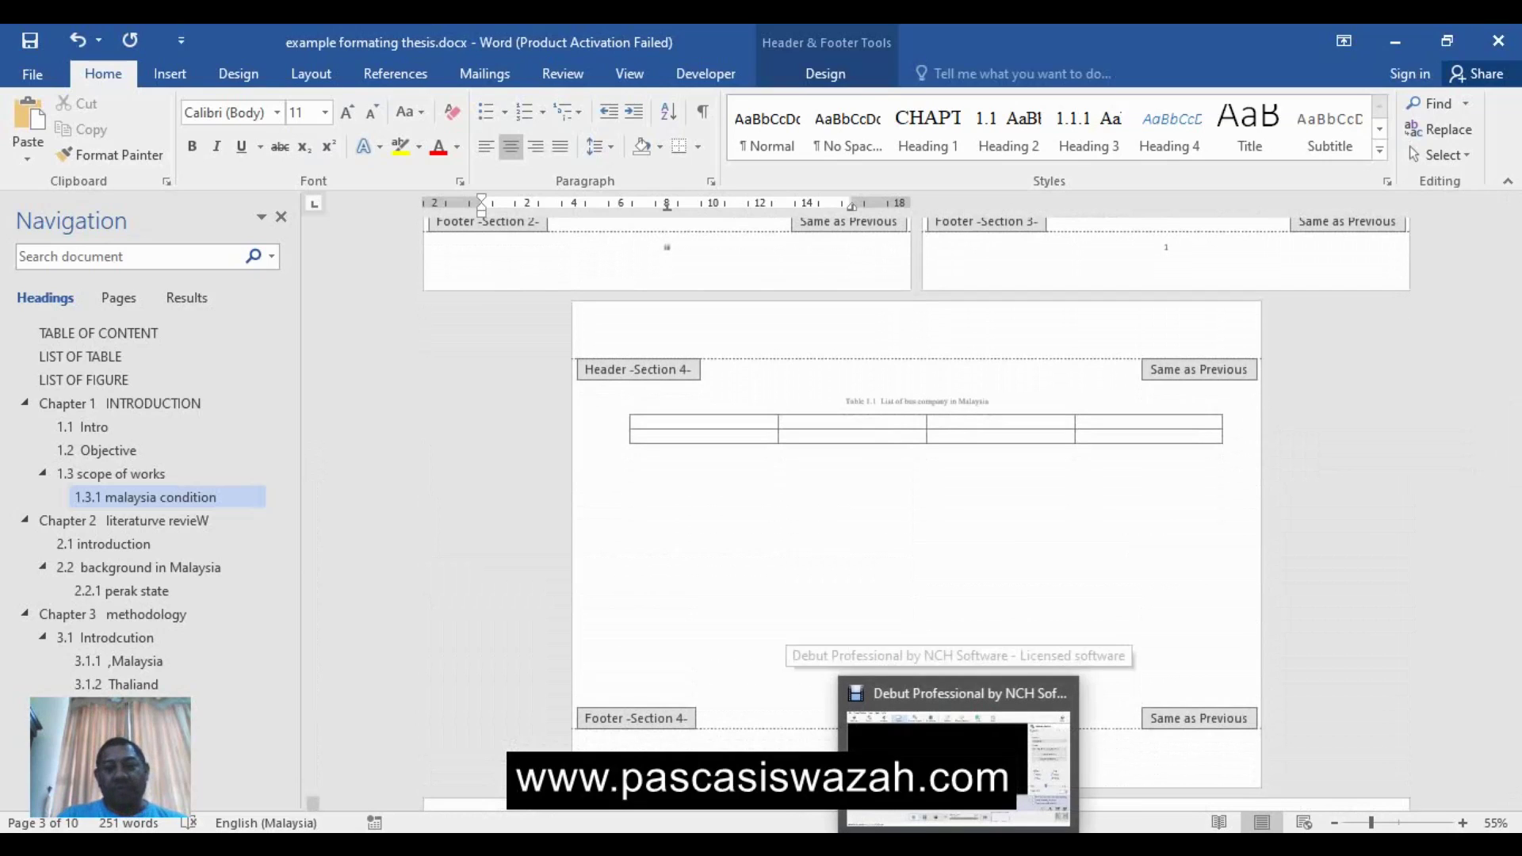
Switch from Word to the Debut Professional recorder using its taskbar thumbnail.
left_click(936, 745)
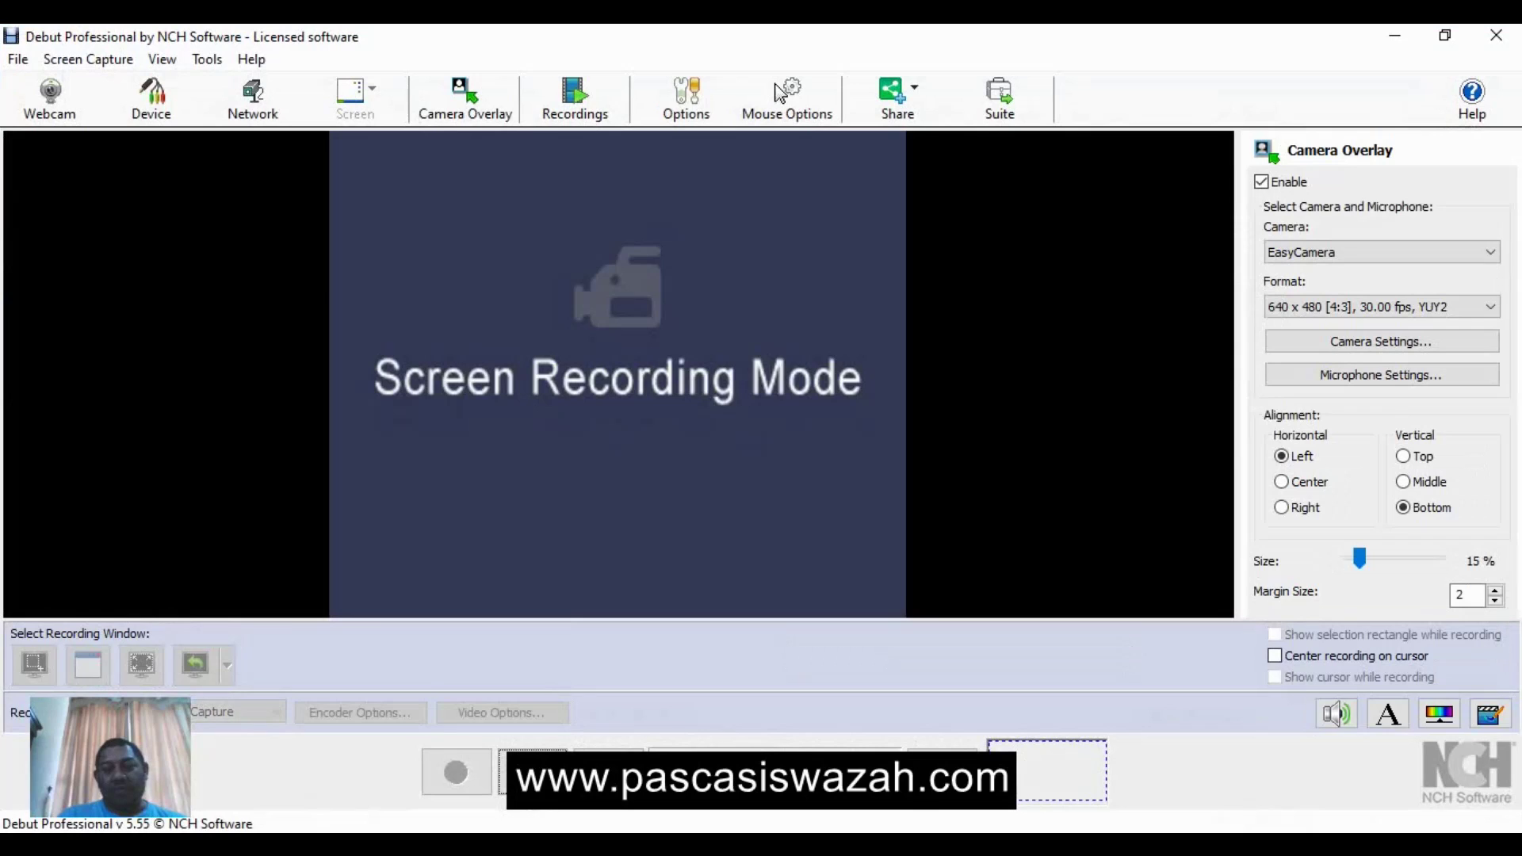